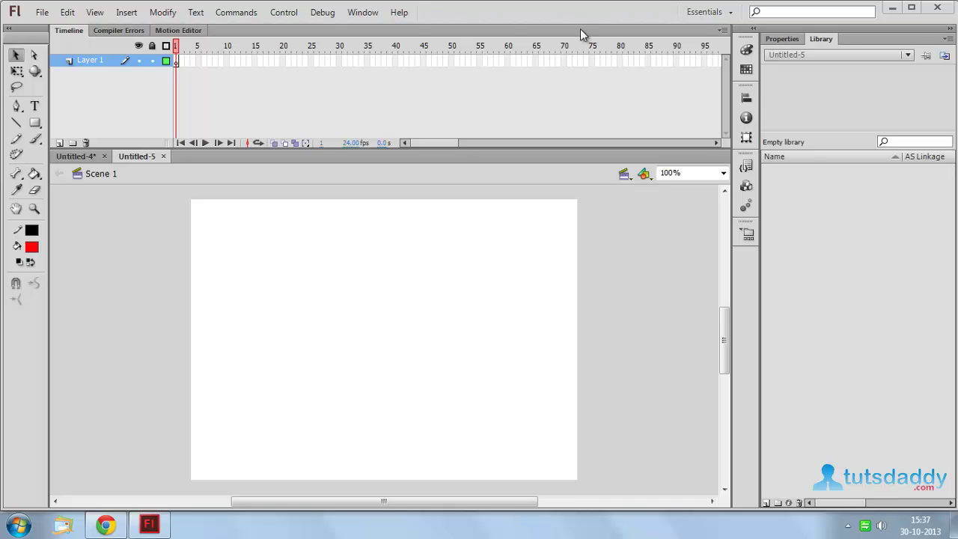
Create a new ActionScript 2.0 document with a 1024 × 768 px stage, zoomed out to fit.
left_click(41, 12)
left_click(66, 28)
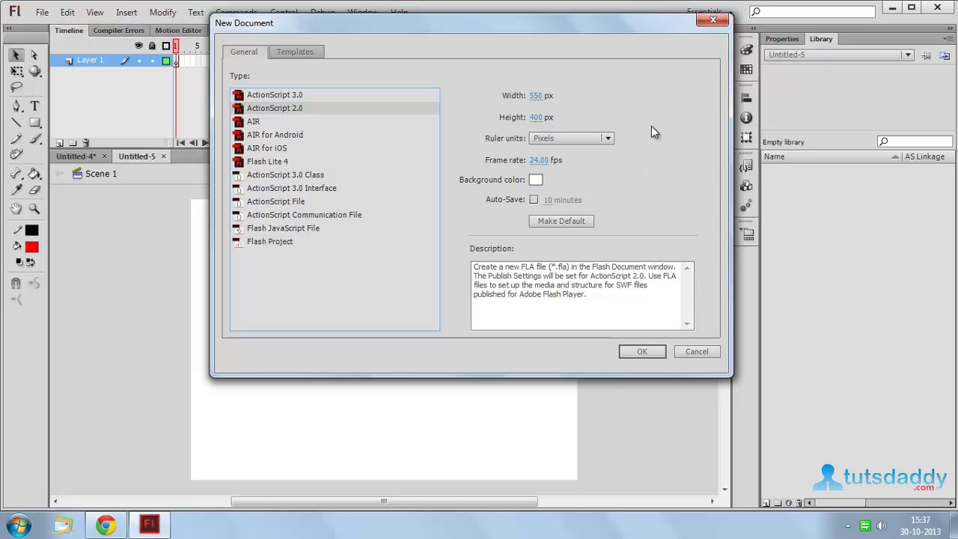
left_click(535, 96)
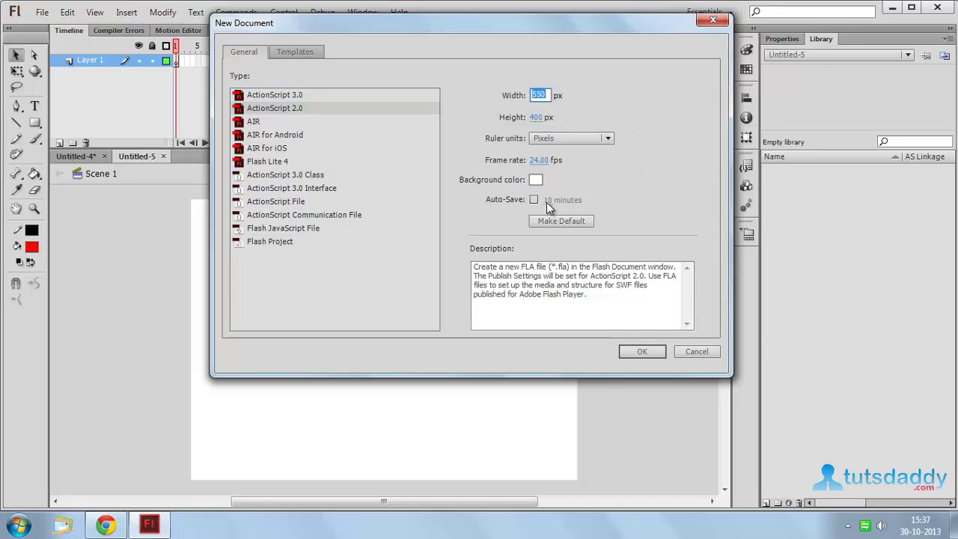
type("1024")
left_click(537, 118)
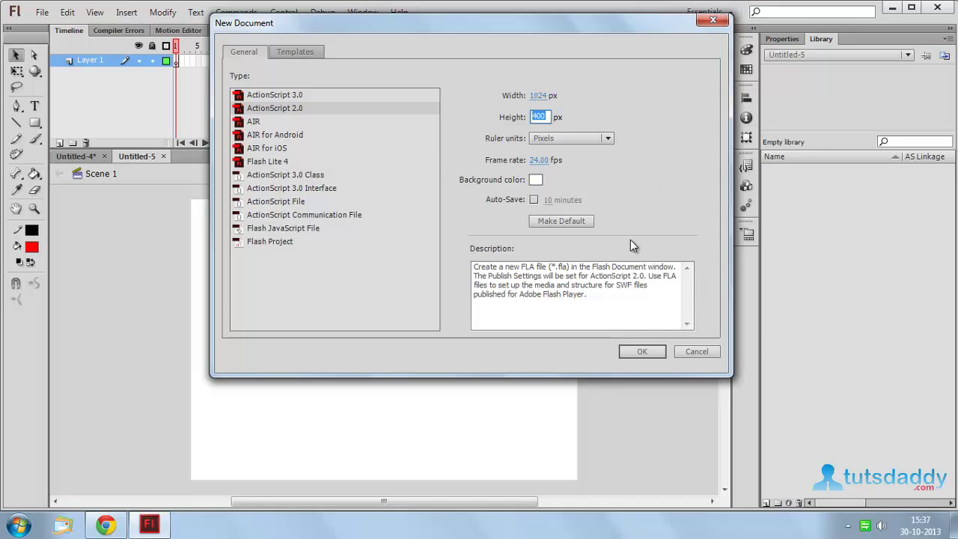
type("768")
left_click(648, 347)
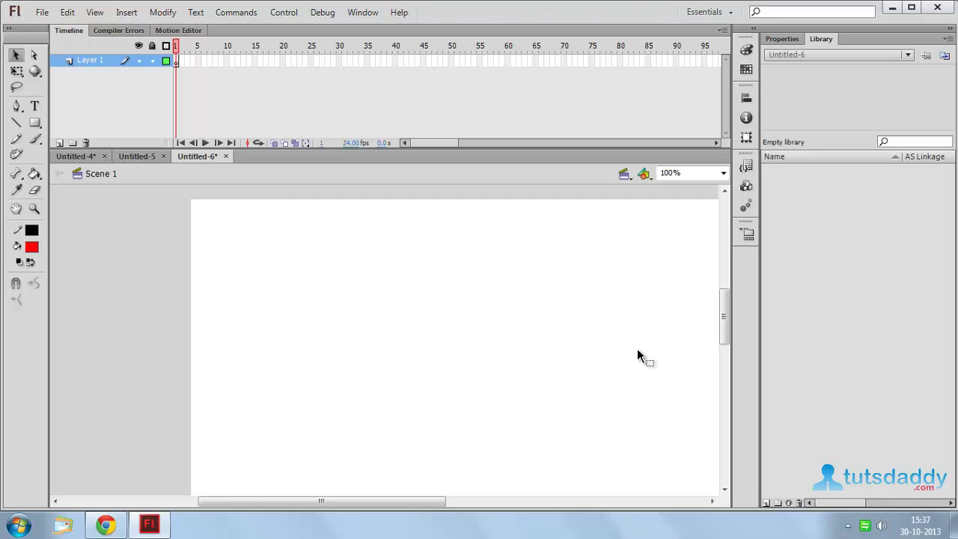
key("ctrl+minus")
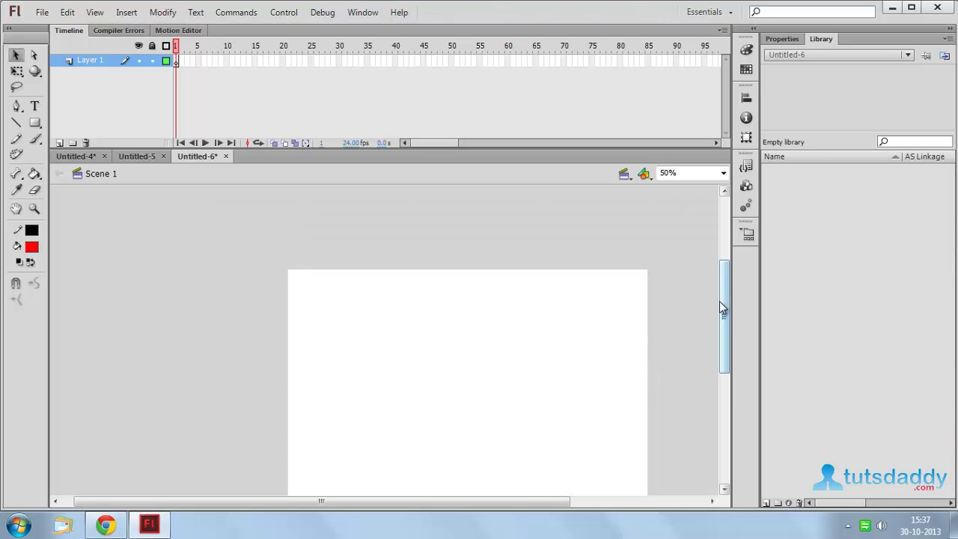
left_click(42, 13)
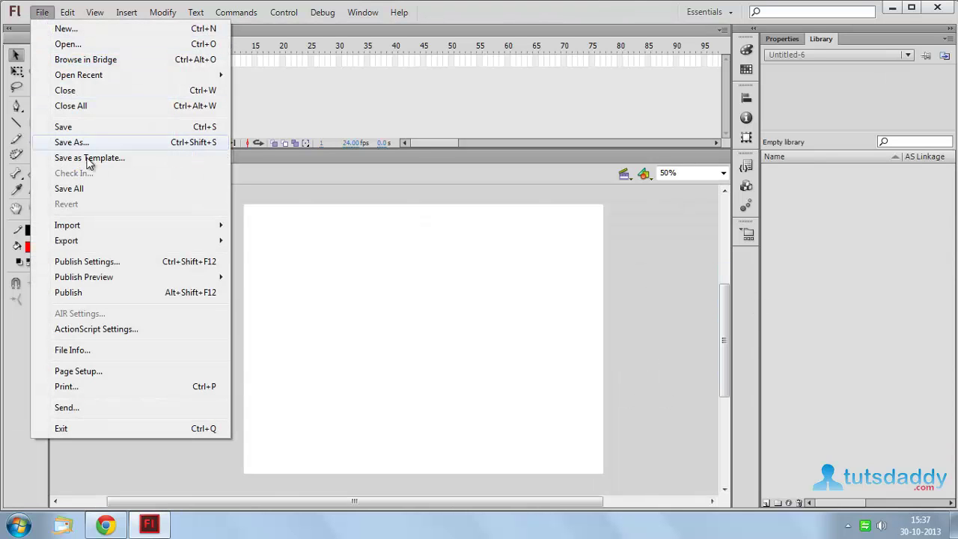
Import contactus.jpg, courses.jpg, home.jpg and tutorials.jpg to the library, then preview courses and tutorials.
mouse_move(90, 231)
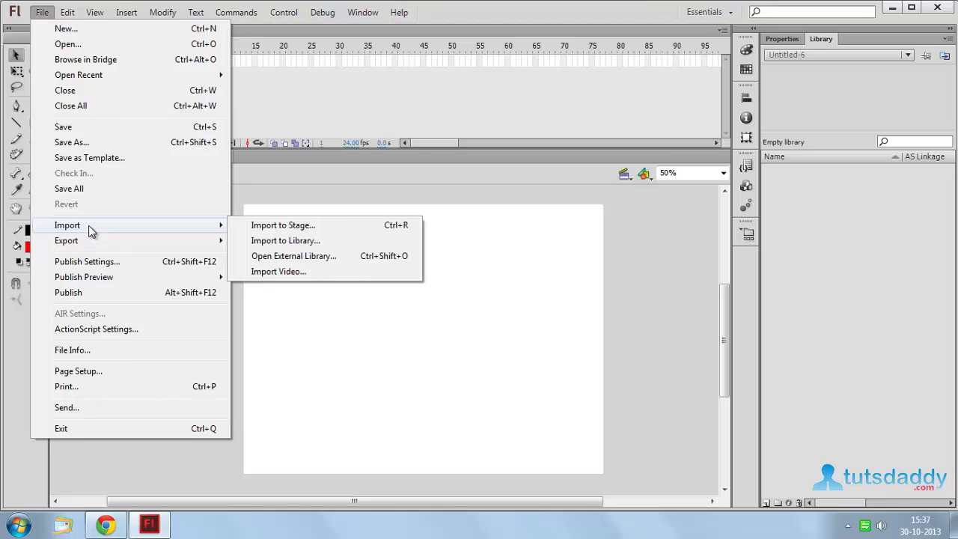
left_click(276, 241)
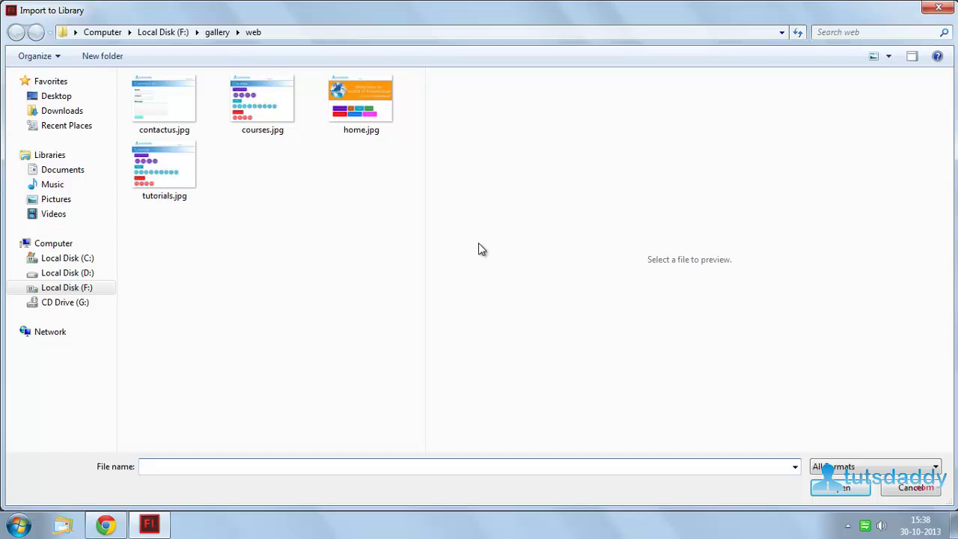
left_click(161, 105)
left_click(254, 134, "ctrl")
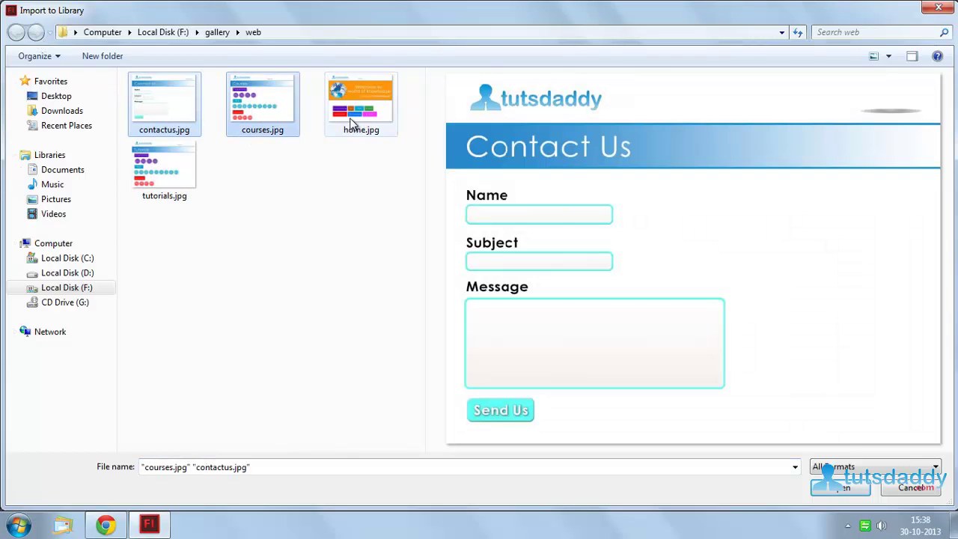
left_click(350, 123, "ctrl")
left_click(175, 170, "ctrl")
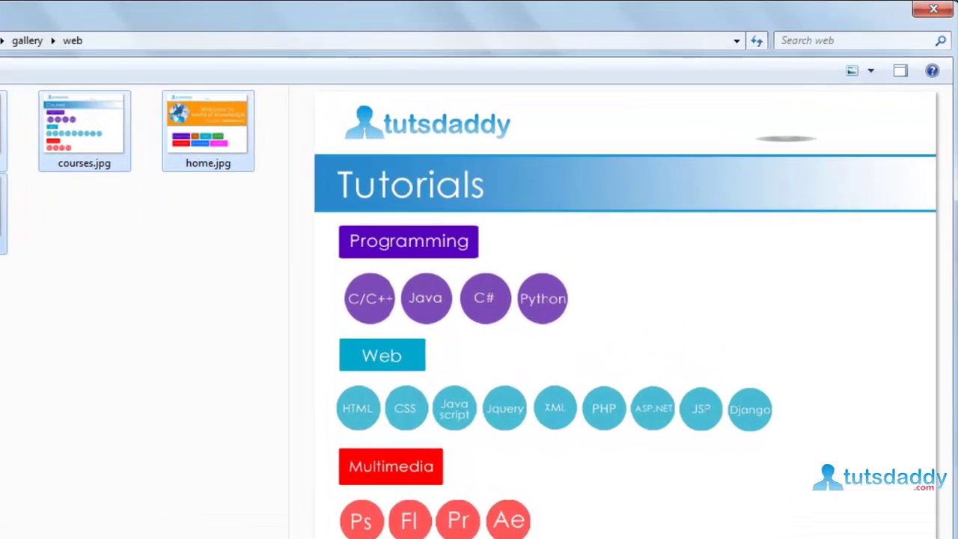
left_click(840, 488)
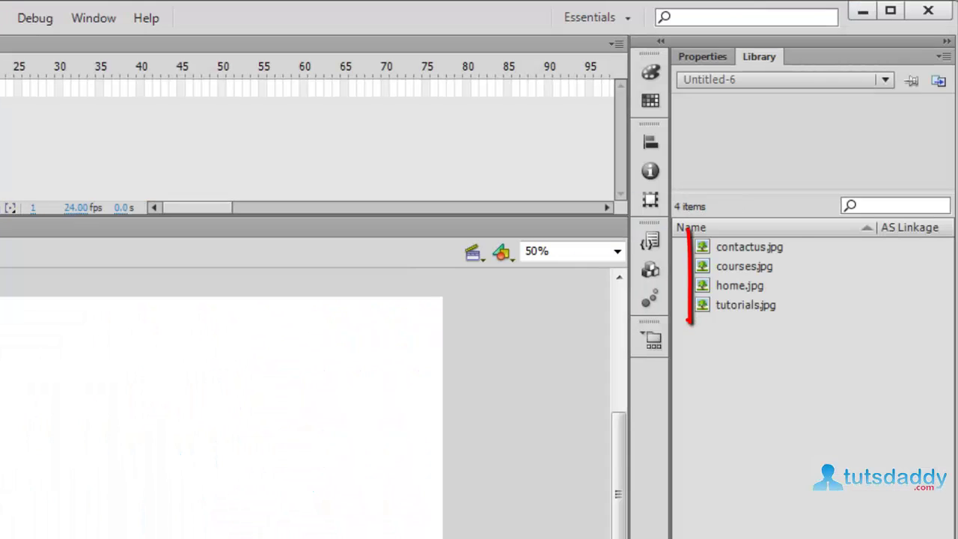
left_click(747, 266)
left_click(757, 302)
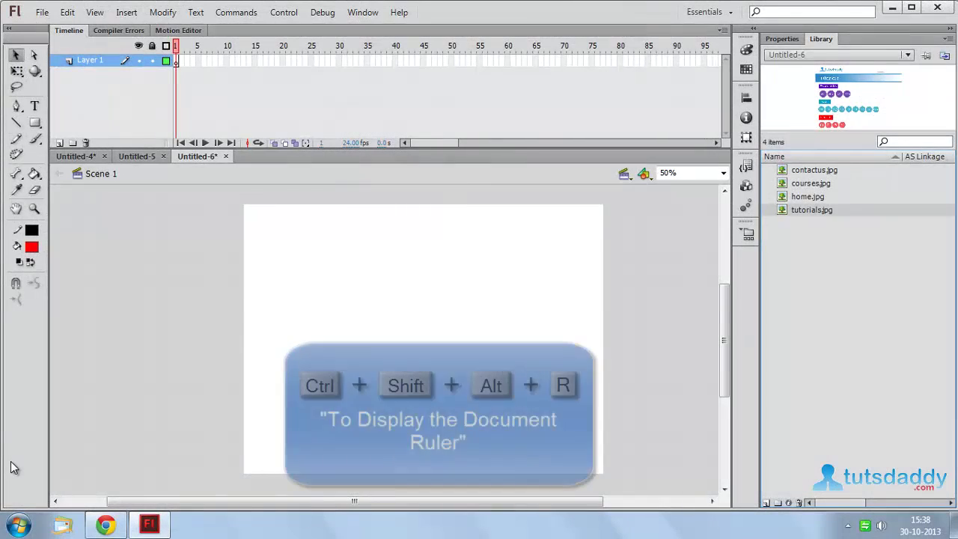
Show rulers, add guides at the stage's left, top and right edges, and place home.jpg.
key("ctrl+shift+alt+r")
left_click_drag(56, 310, 255, 358)
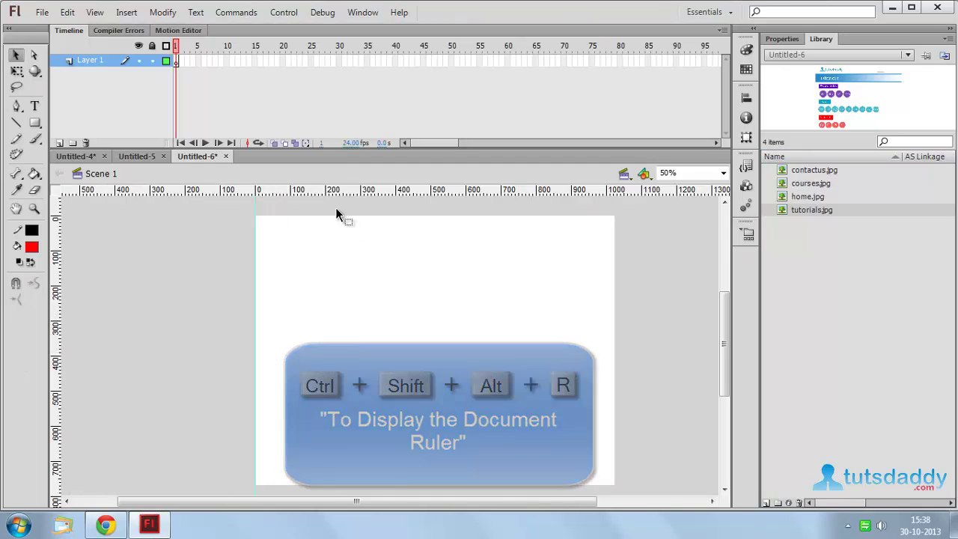
left_click_drag(336, 190, 374, 485)
left_click_drag(57, 368, 613, 465)
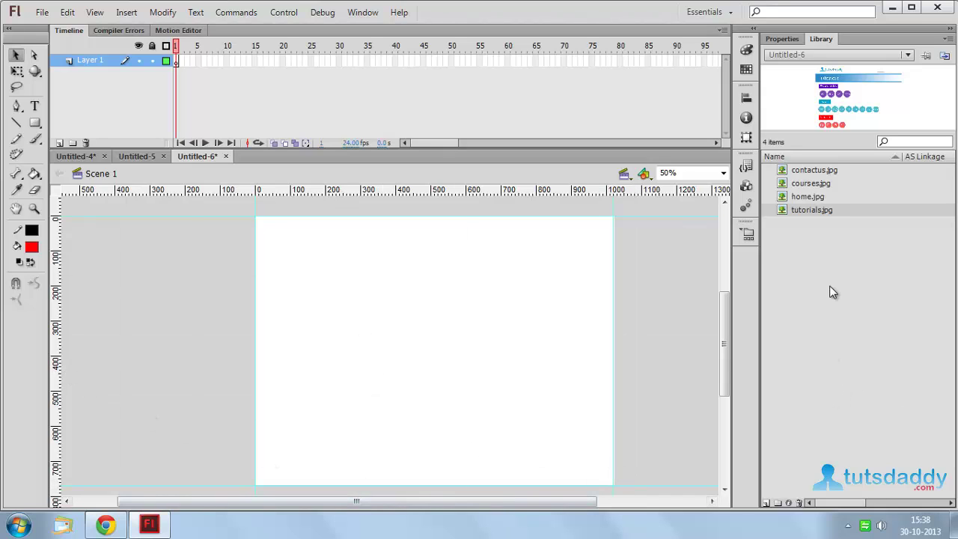
mouse_move(807, 196)
left_mouse_down()
mouse_move(672, 229)
mouse_move(478, 371)
mouse_move(433, 351)
left_mouse_up()
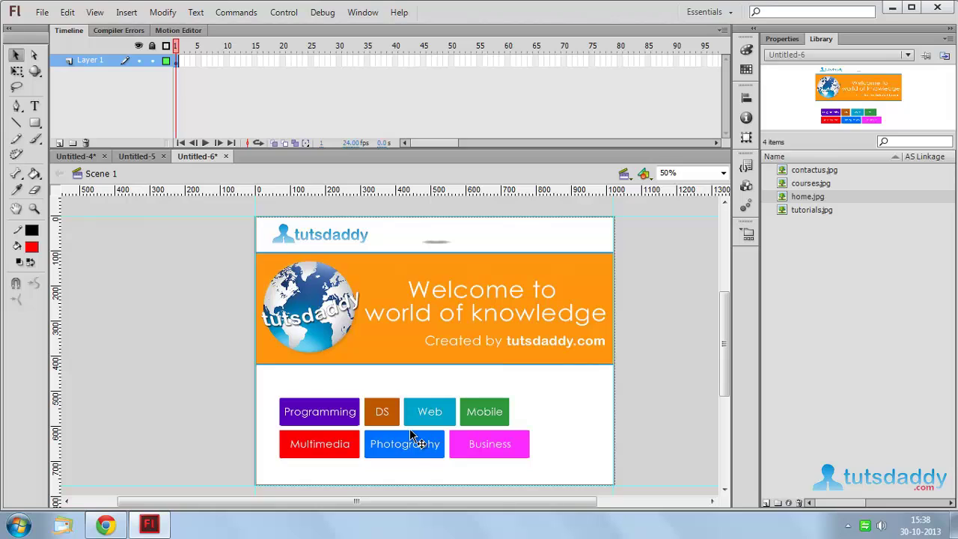
Add a horizontal guide at the header's bottom edge near 100 px, viewing it at 100% zoom.
left_click_drag(500, 193, 488, 251)
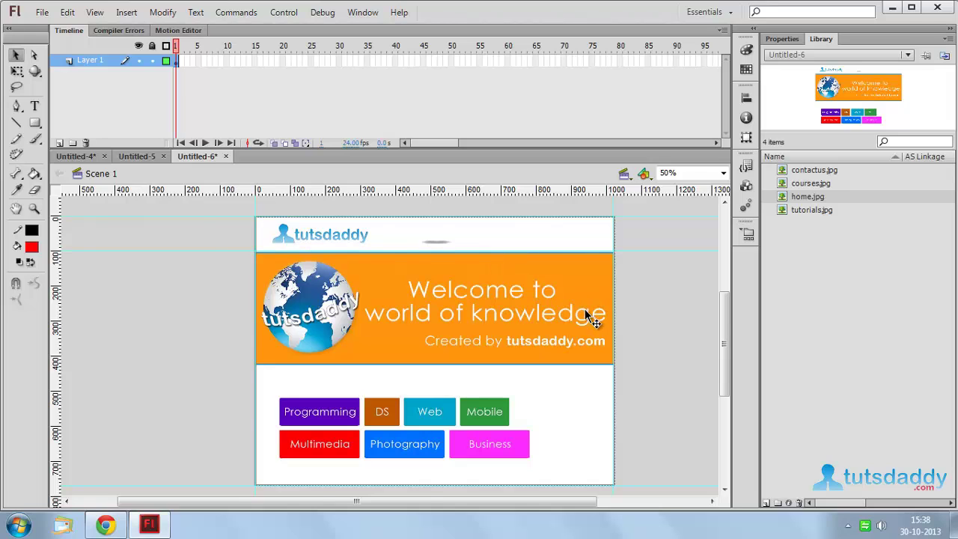
key("ctrl+=")
left_click_drag(590, 273, 499, 393)
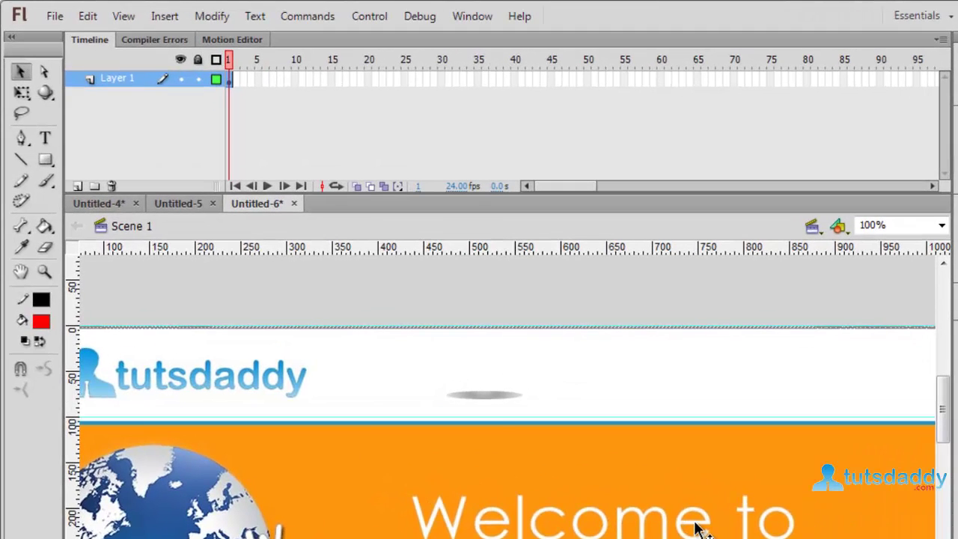
key("ctrl+v")
left_click_drag(437, 421, 634, 301)
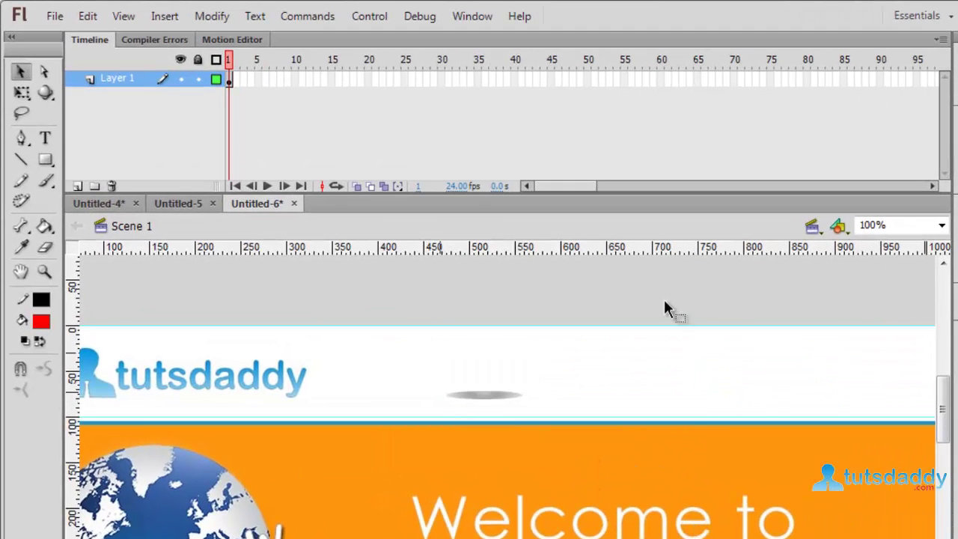
On new Layer 2, paste the HOME, COURSES, TUTORIALS and CONTACT US buttons into the header's right side.
left_click(77, 186)
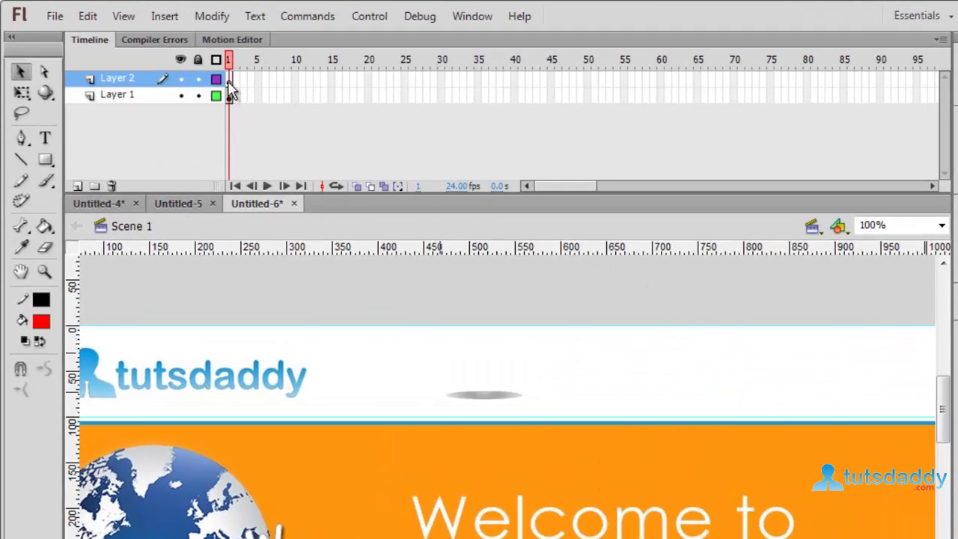
key("ctrl+v")
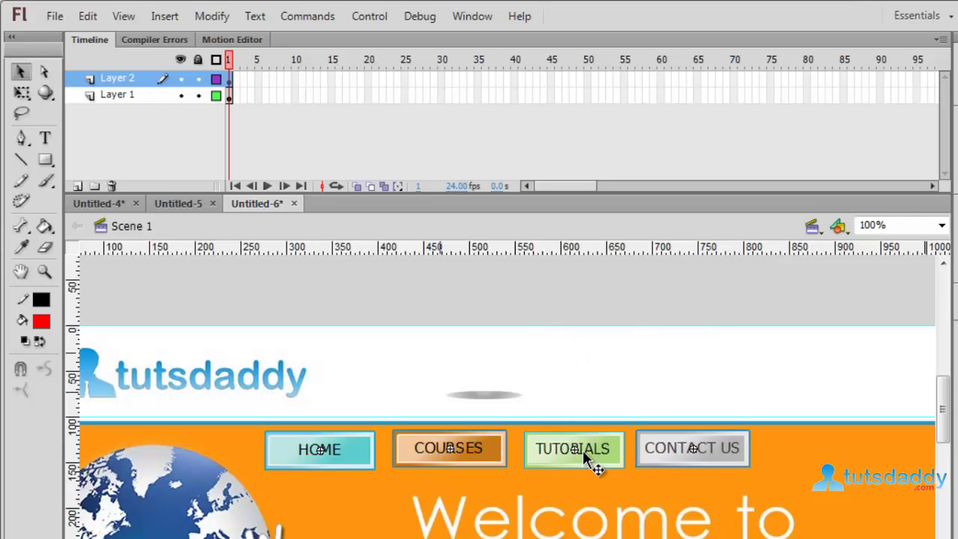
left_click_drag(584, 450, 762, 371)
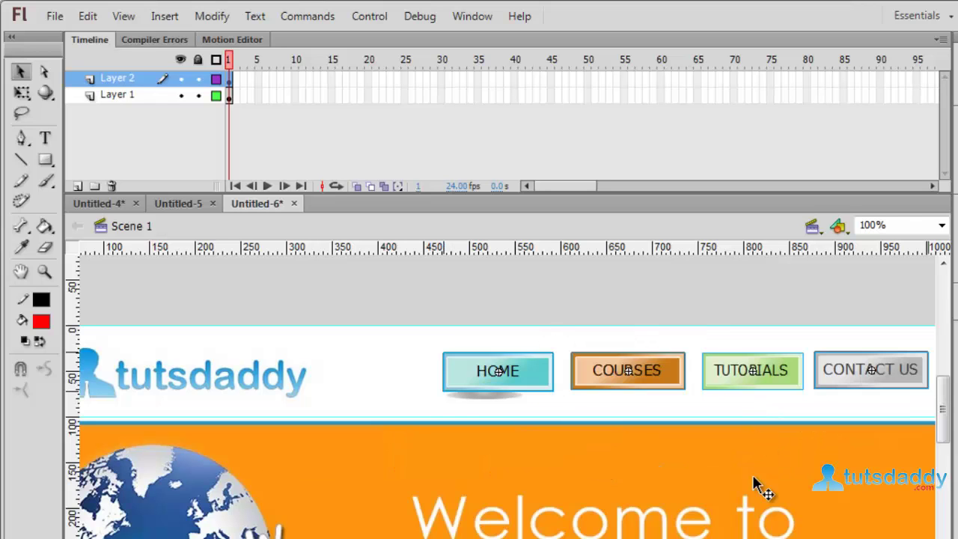
left_click(632, 315)
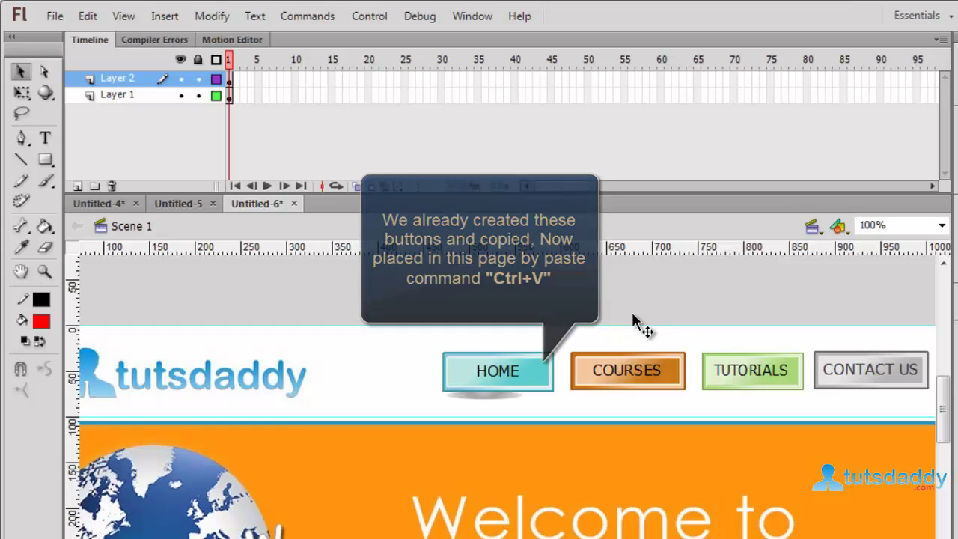
left_click(529, 382)
left_click(648, 381)
left_click(887, 376)
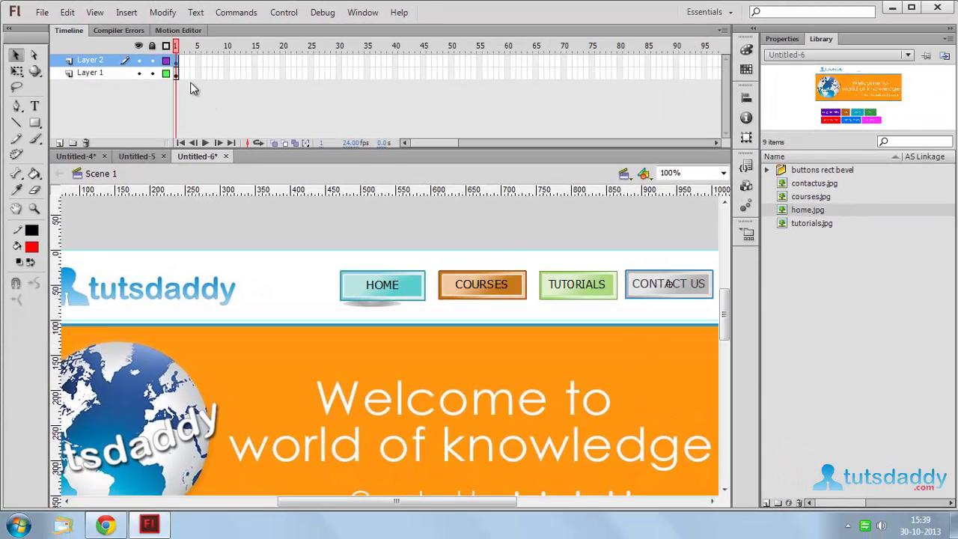
Insert a keyframe at frame 5 of Layer 1 and clear the home page from it.
left_click(174, 75)
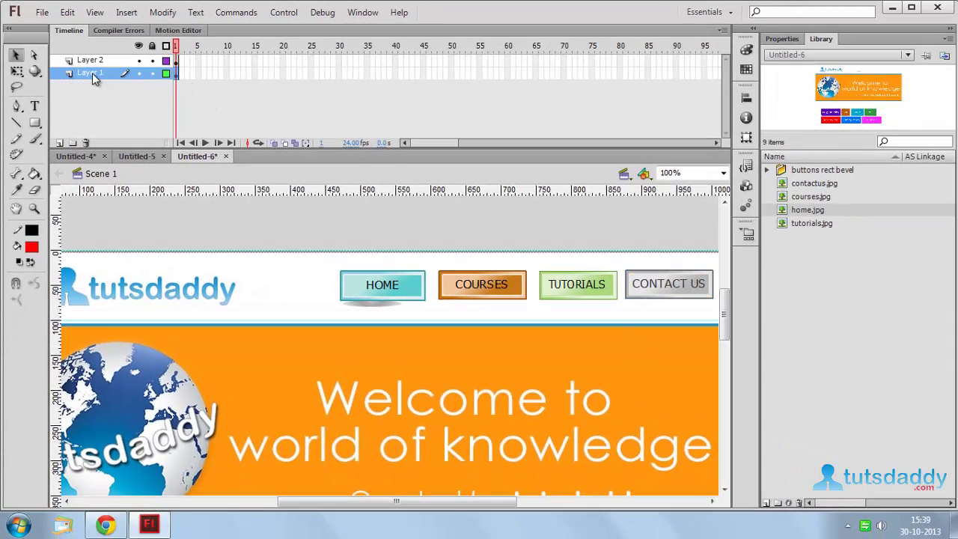
left_click(199, 73)
key("F5")
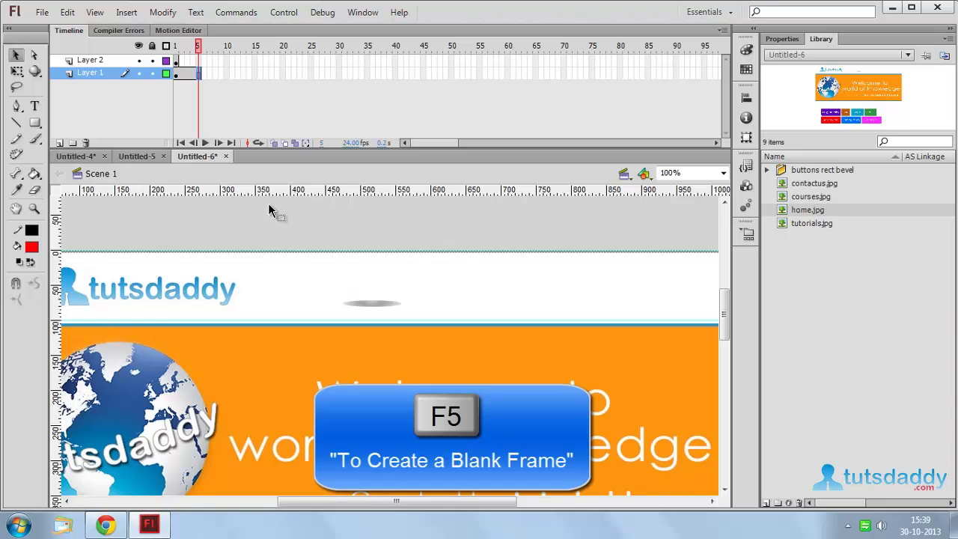
key("F6")
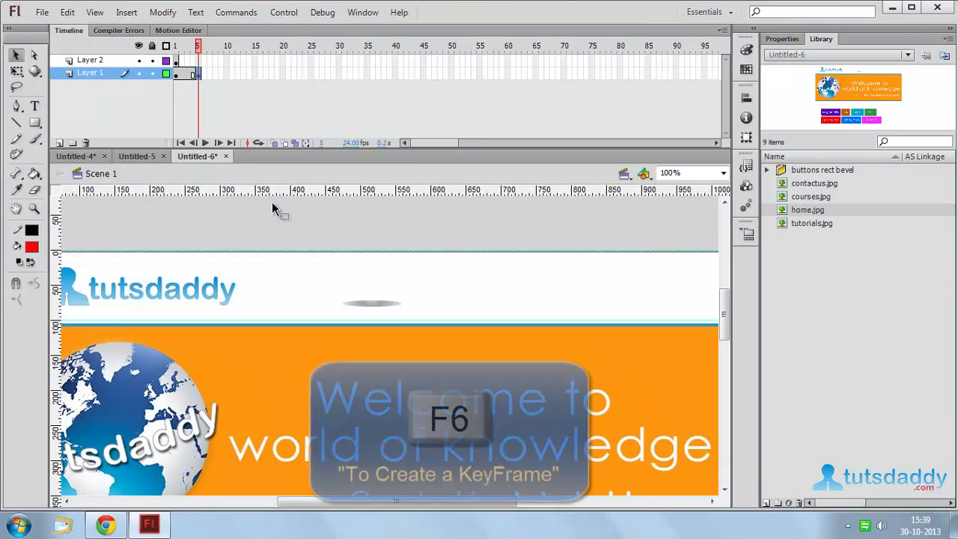
key("Delete")
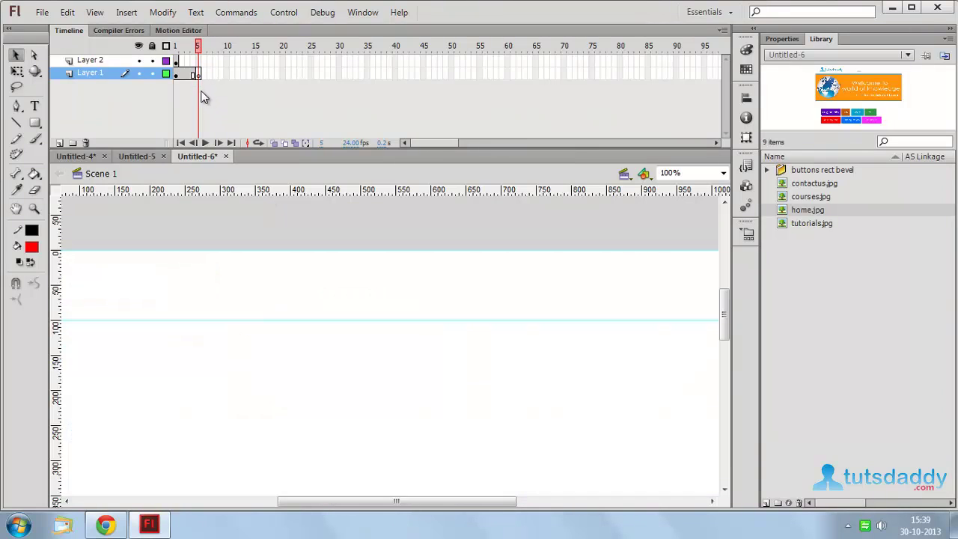
Place courses.jpg on the stage at frame 5 and add a keyframe at frame 10.
left_click(798, 196)
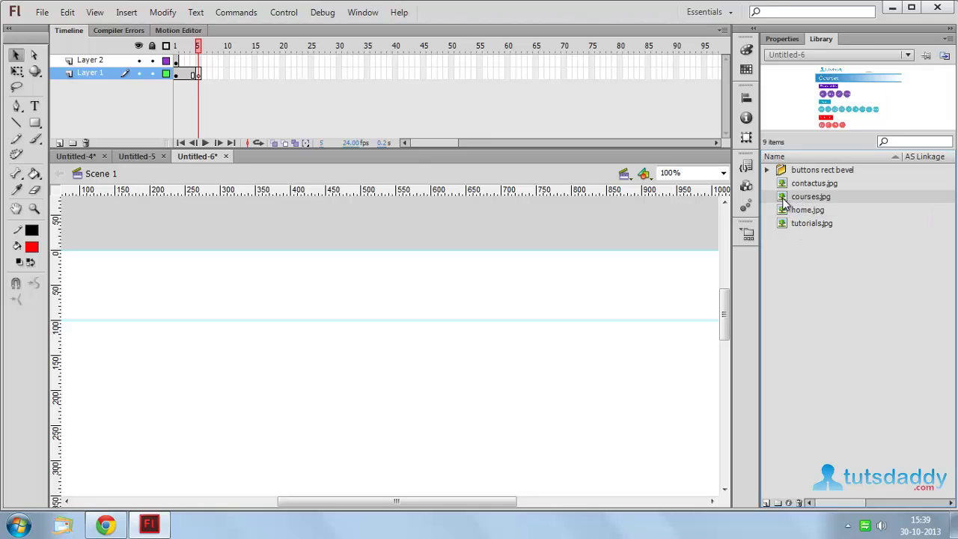
key("ctrl+minus")
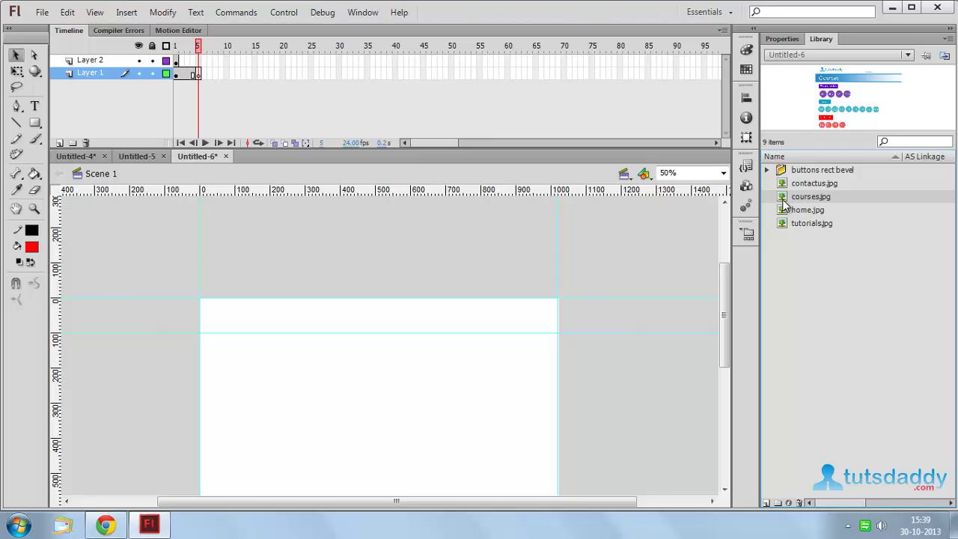
left_click_drag(791, 197, 381, 433)
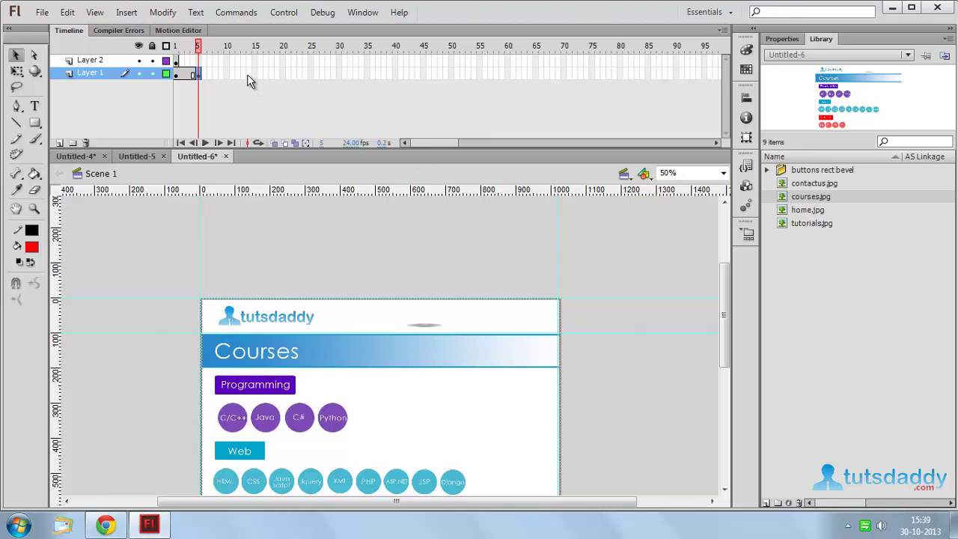
left_click(227, 74)
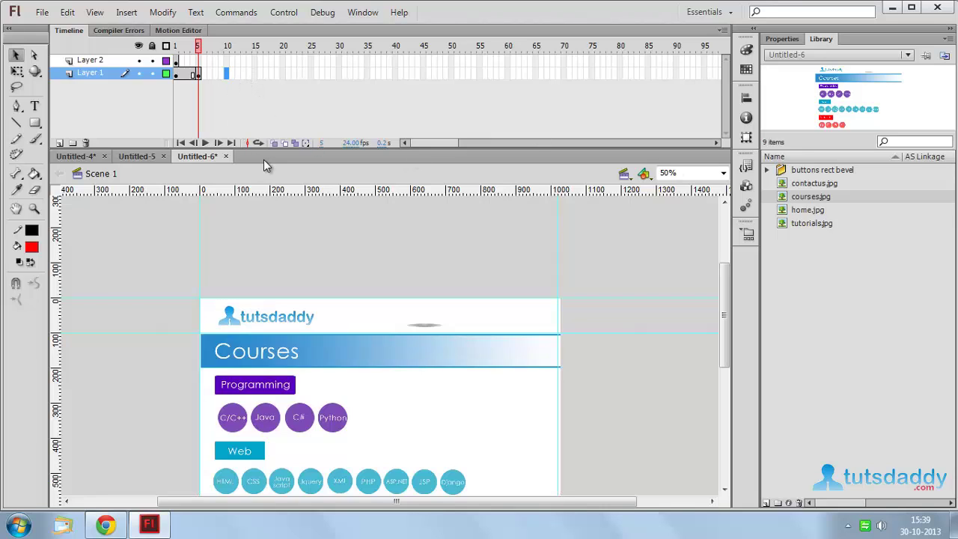
key("F5")
key("F6")
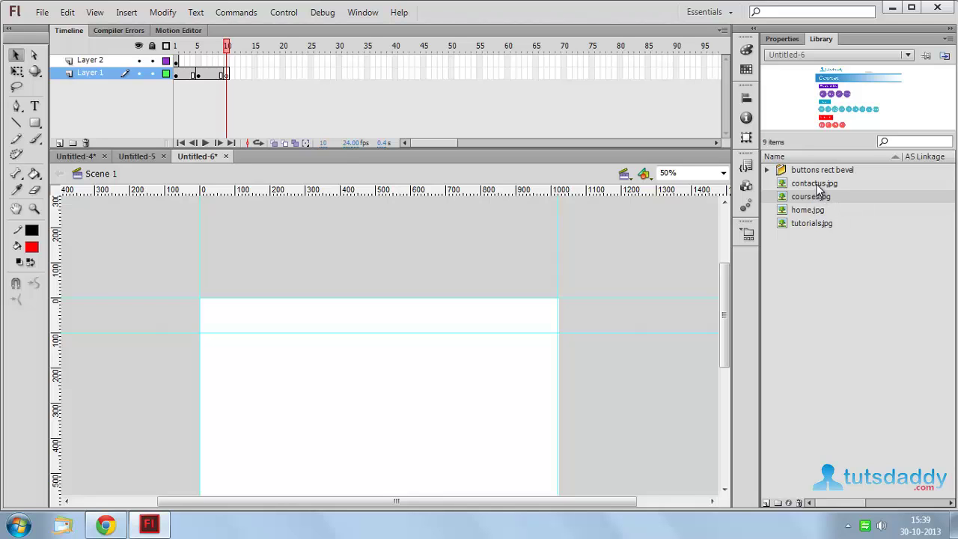
Place tutorials.jpg at frame 10 and contactus.jpg on a cleared keyframe at frame 15.
left_click_drag(785, 224, 379, 432)
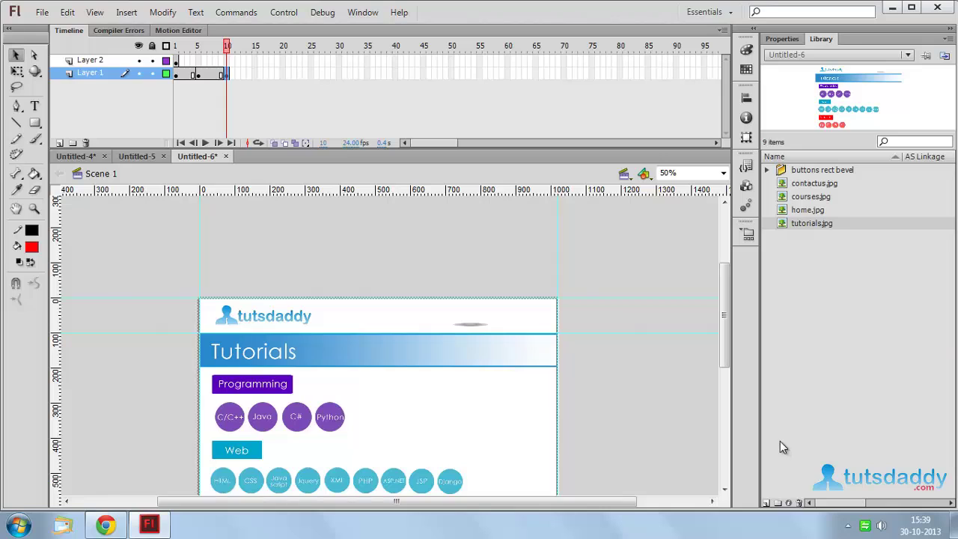
left_click(255, 73)
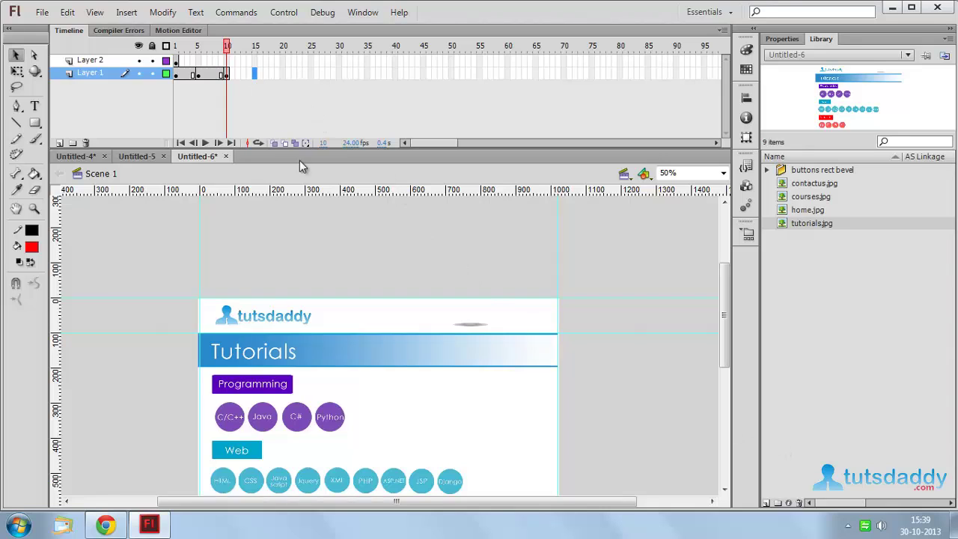
key("F6")
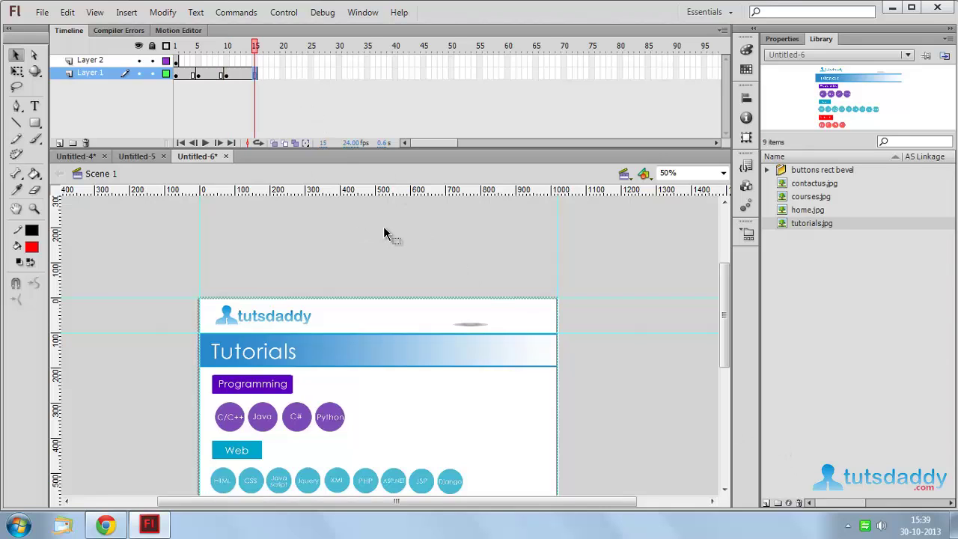
key("Delete")
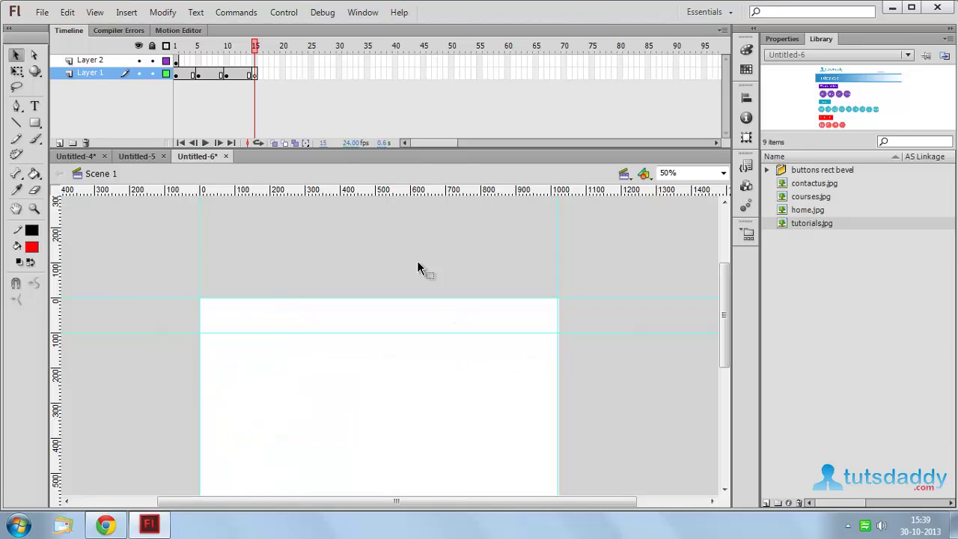
left_click(815, 187)
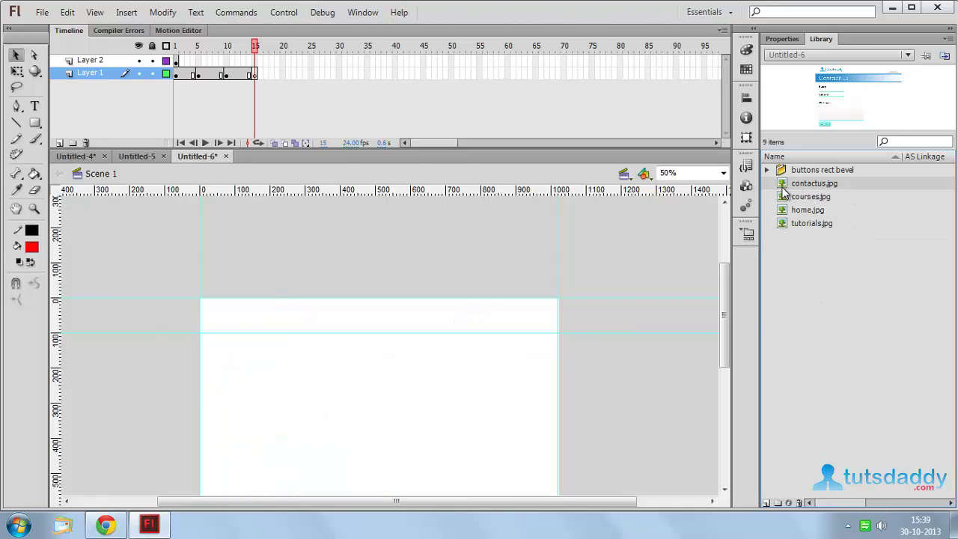
left_click_drag(786, 188, 379, 431)
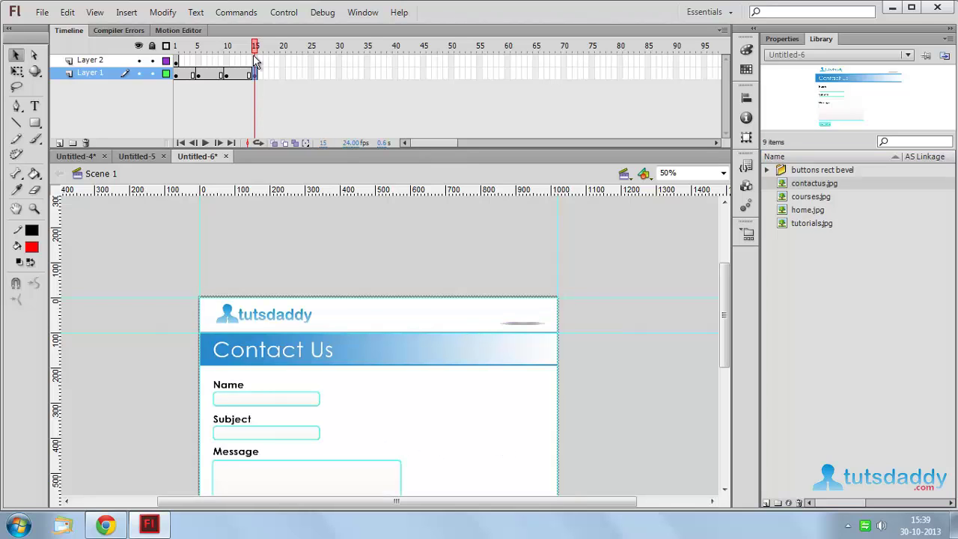
Extend Layer 2's nav buttons through frame 15 and return to frame 1.
left_click(255, 61)
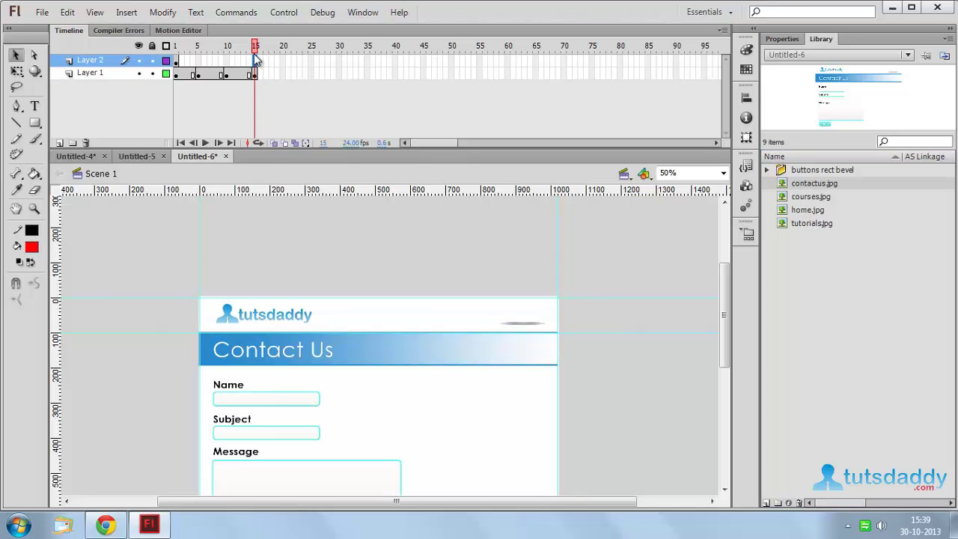
key("F5")
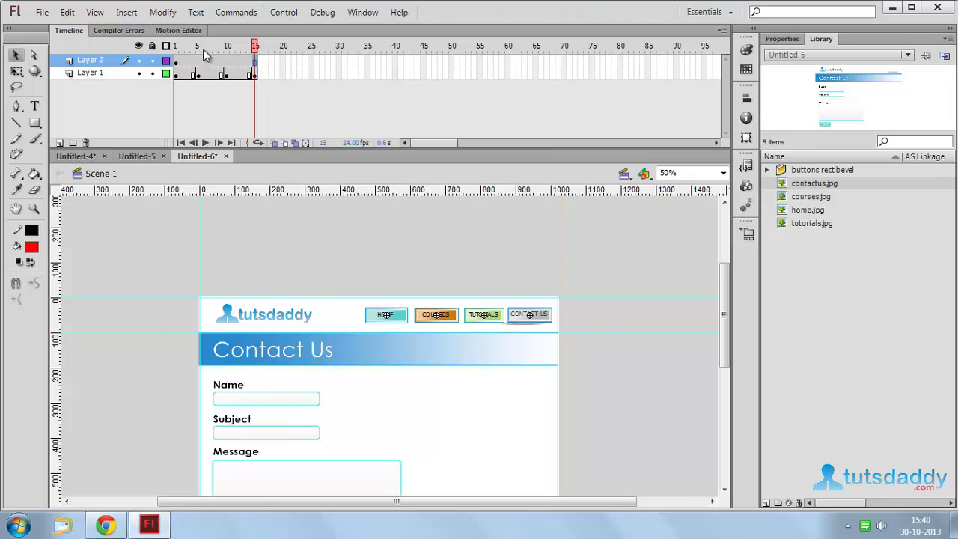
left_click(177, 61)
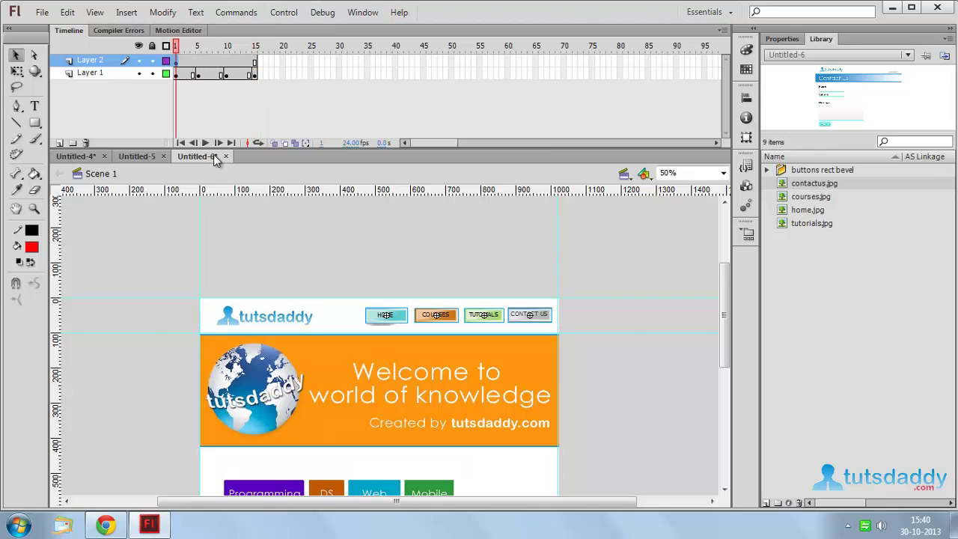
Add a stop(); action to frame 1 of Layer 2 via the Actions panel.
left_click(363, 12)
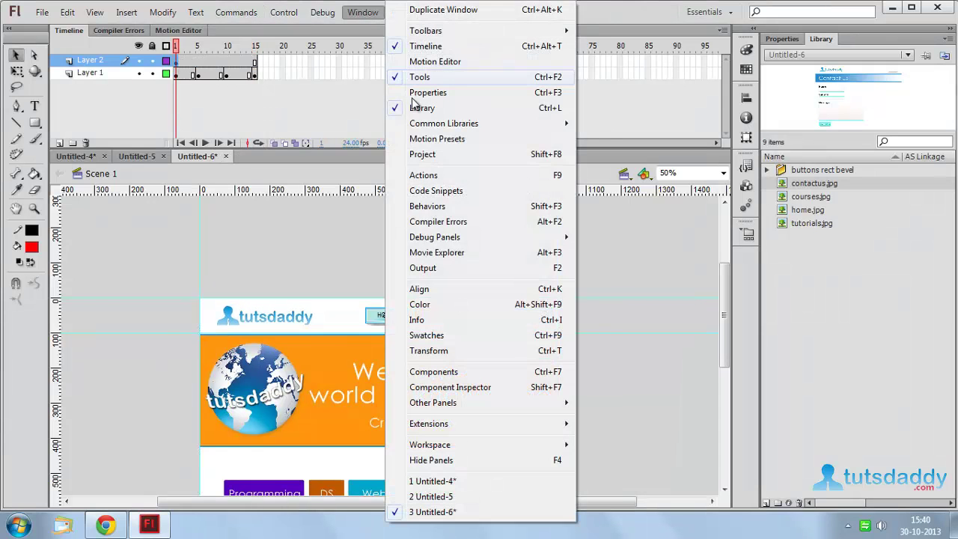
left_click(423, 175)
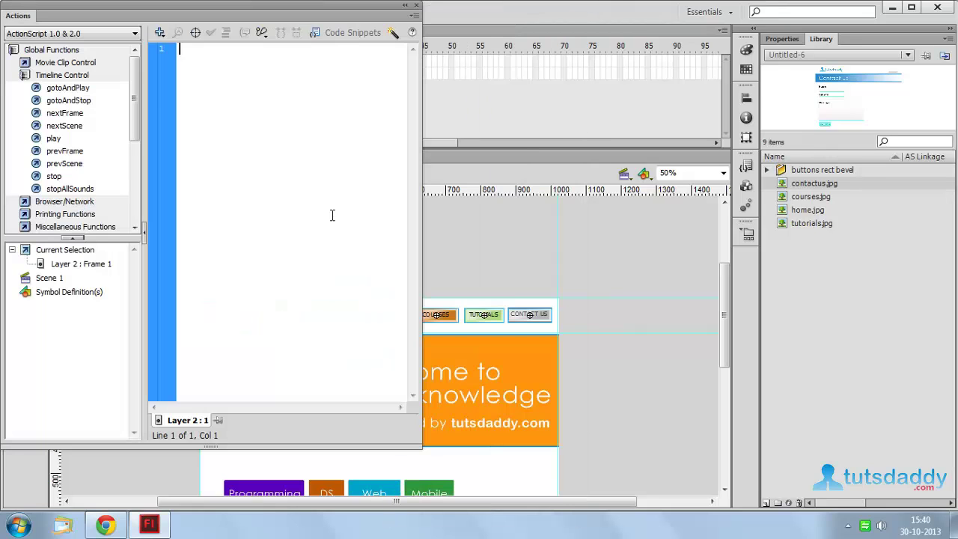
left_click_drag(353, 9, 857, 19)
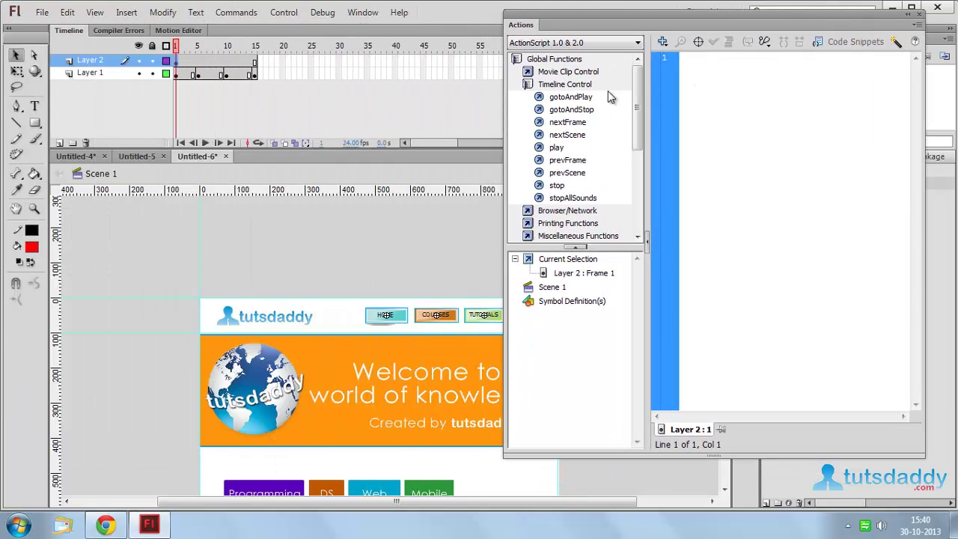
double_click(560, 186)
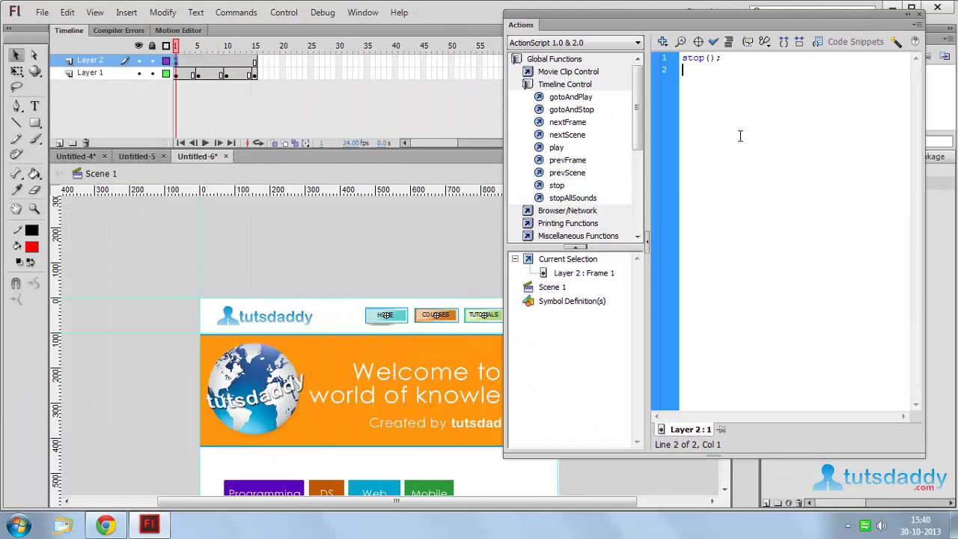
left_click(919, 15)
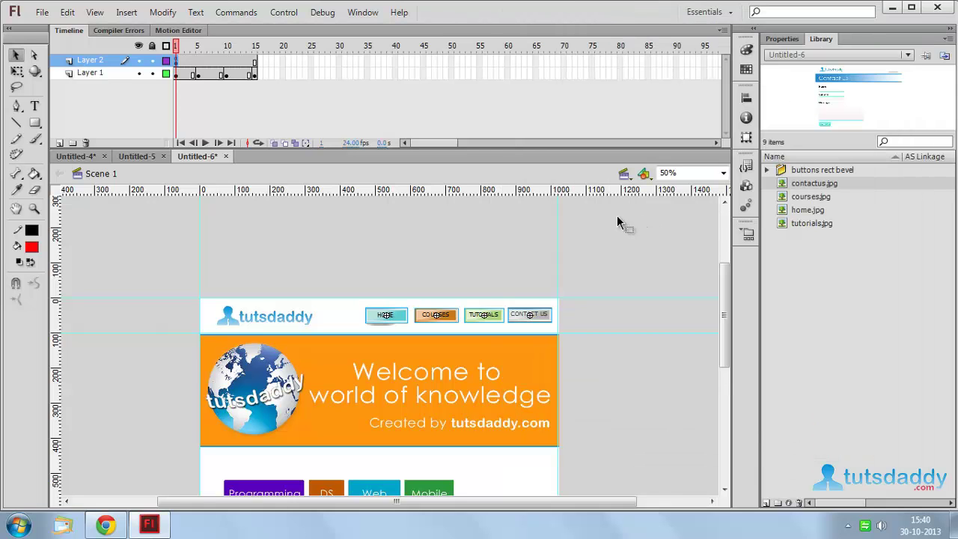
Test Untitled-6.swf maximized, try the CONTACT US button, and close the player.
key("ctrl+Return")
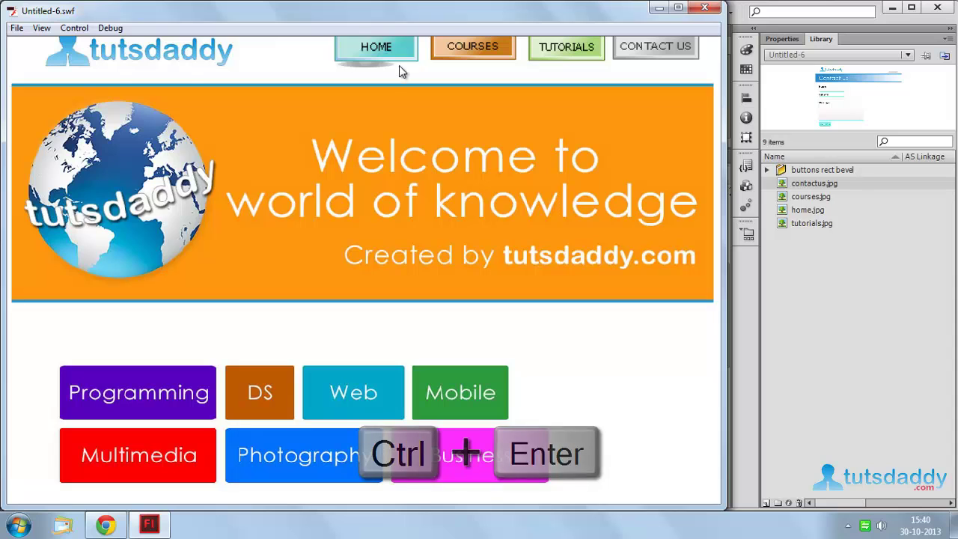
left_click(679, 7)
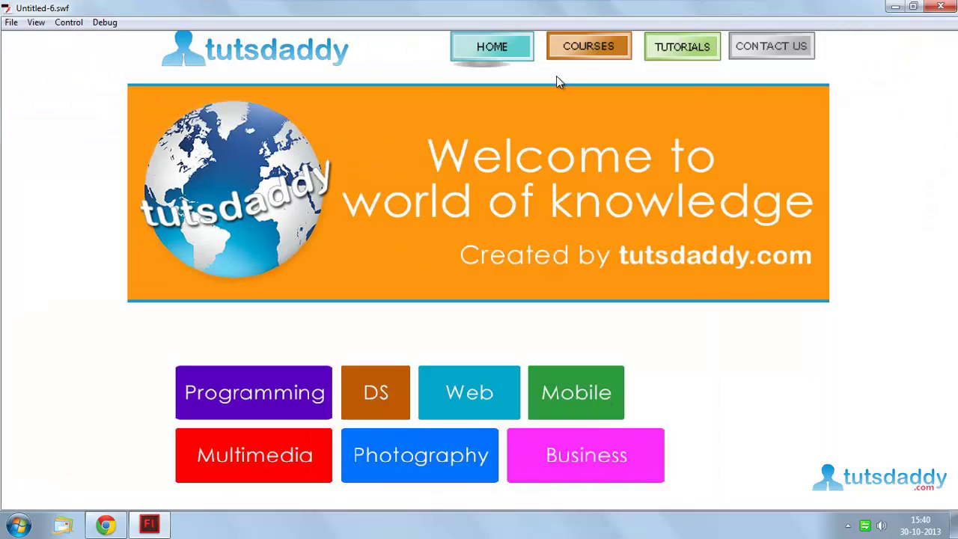
left_click(775, 57)
left_click(941, 7)
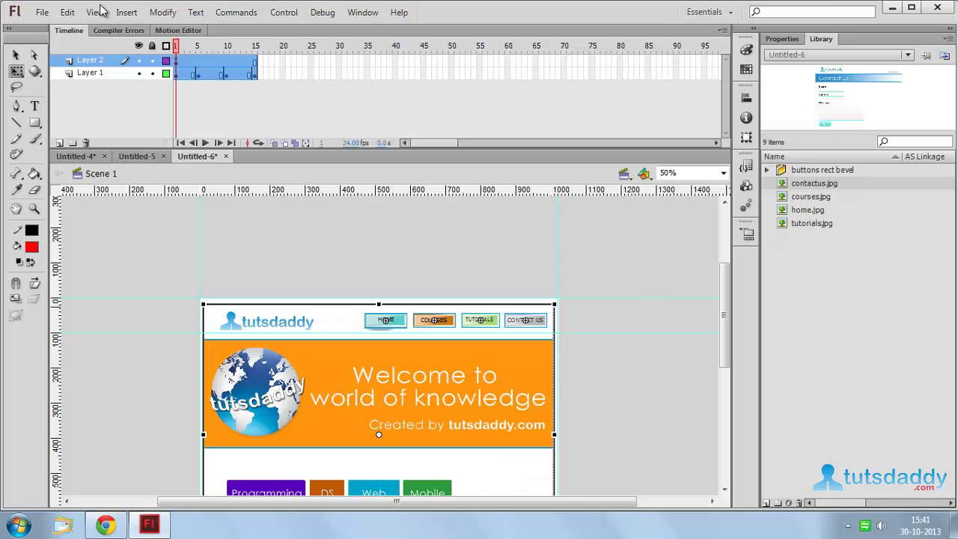
Select the COURSES button and open its Actions panel with Script Assist enabled.
left_click(236, 248)
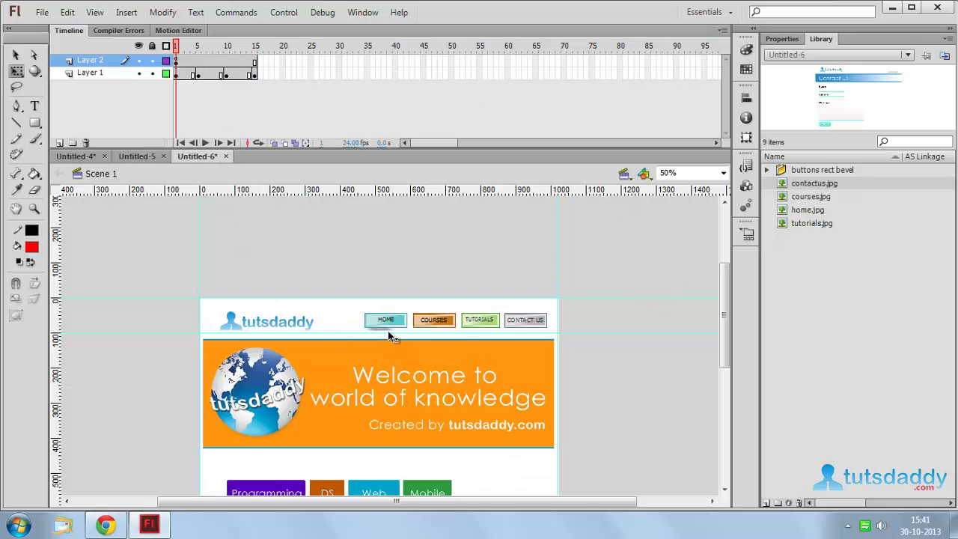
left_click(434, 320)
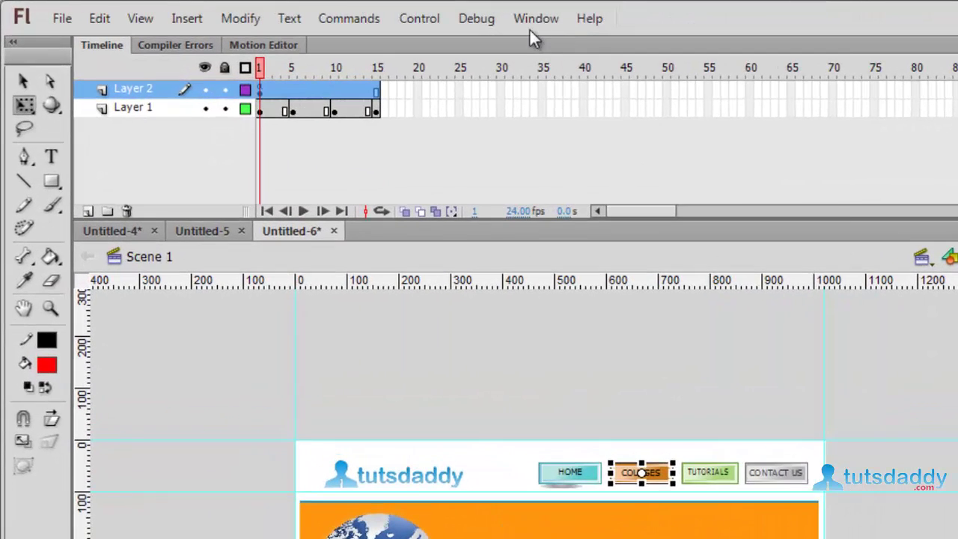
left_click(362, 12)
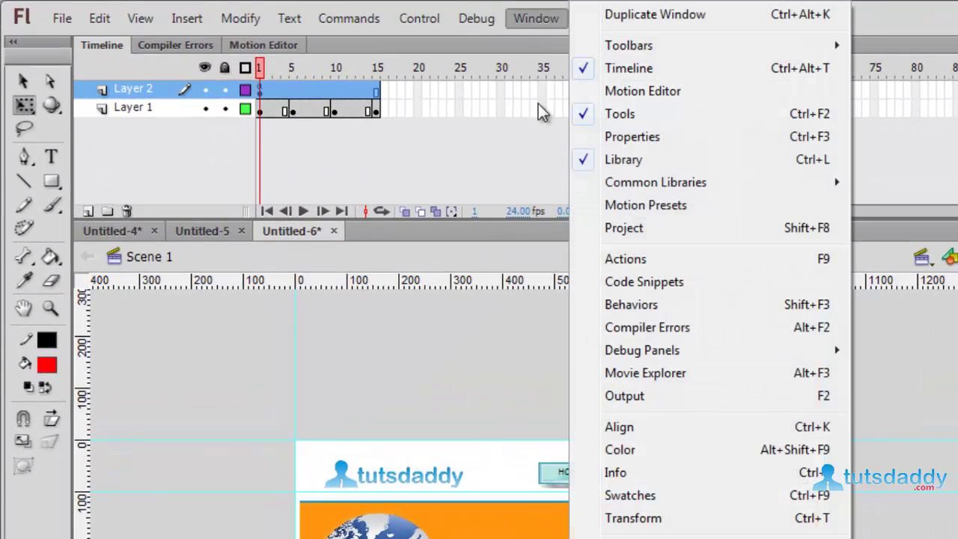
left_click(630, 259)
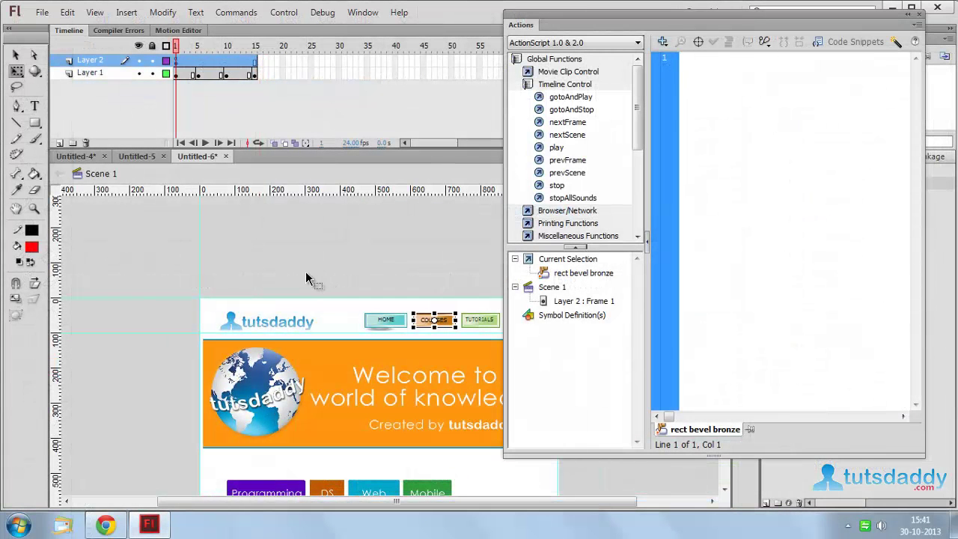
left_click(895, 42)
Give COURSES a gotoAndStop(6) action triggered on press instead of release.
double_click(557, 98)
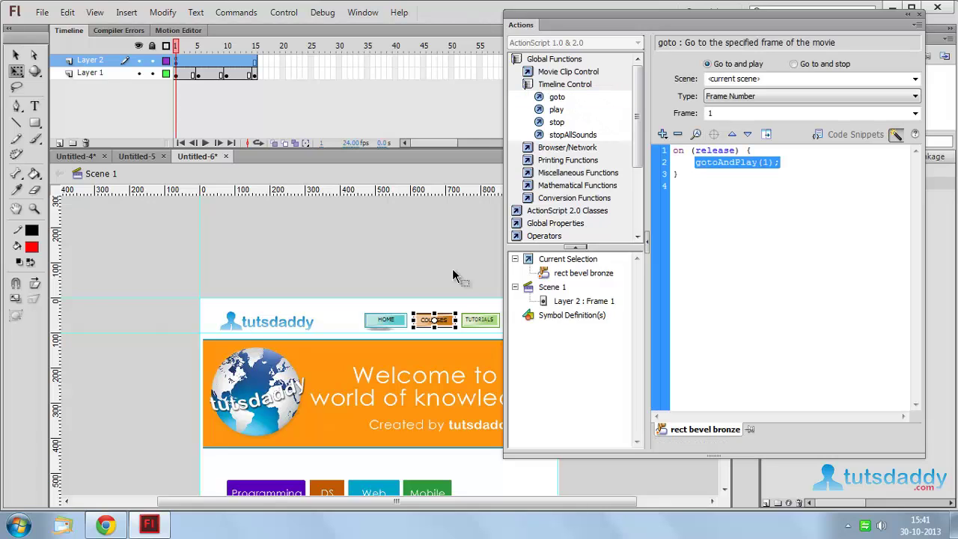
left_click(796, 65)
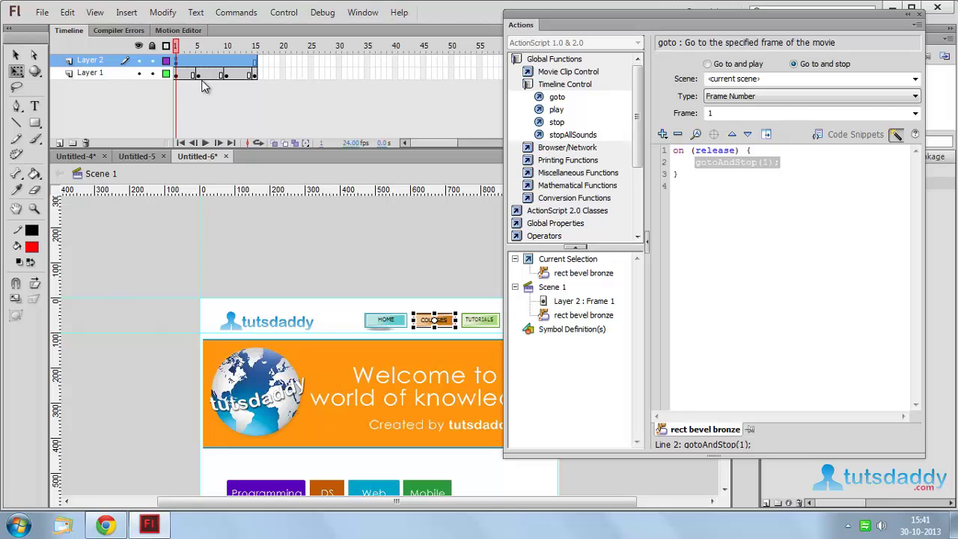
left_click(724, 113)
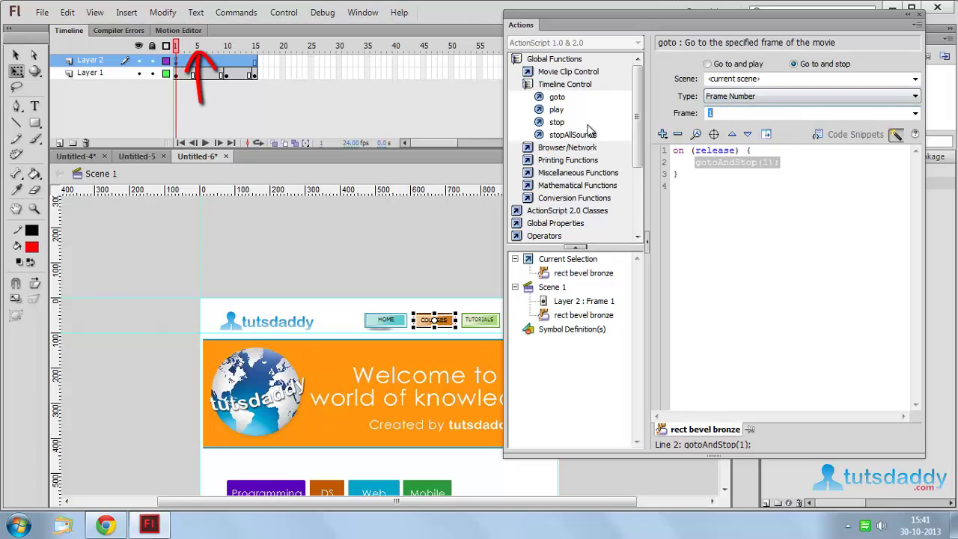
type("6")
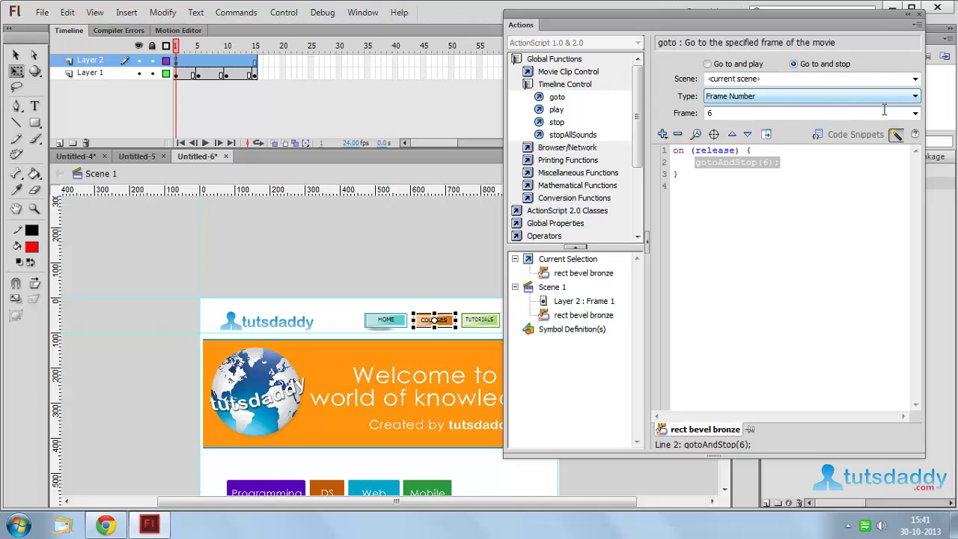
left_click(715, 150)
left_click(708, 64)
left_click(708, 77)
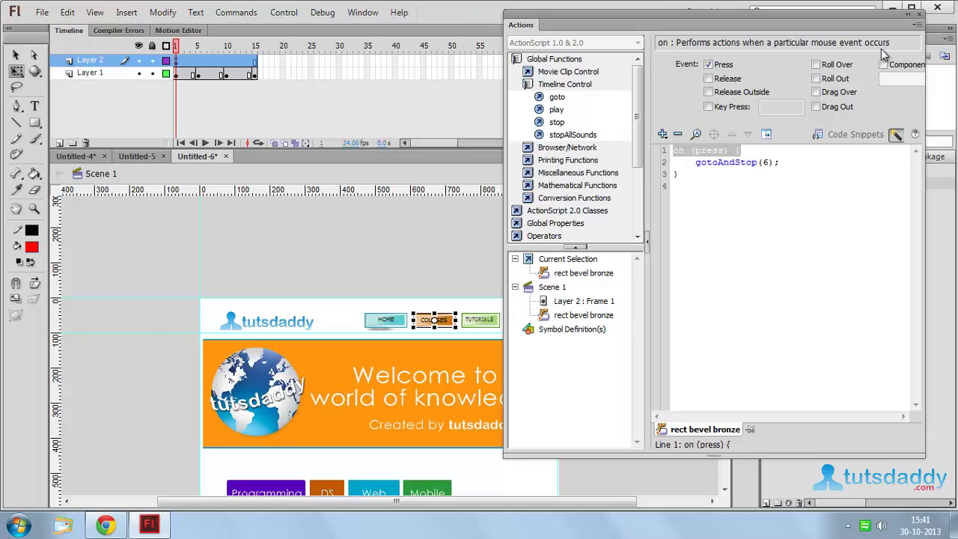
left_click(919, 14)
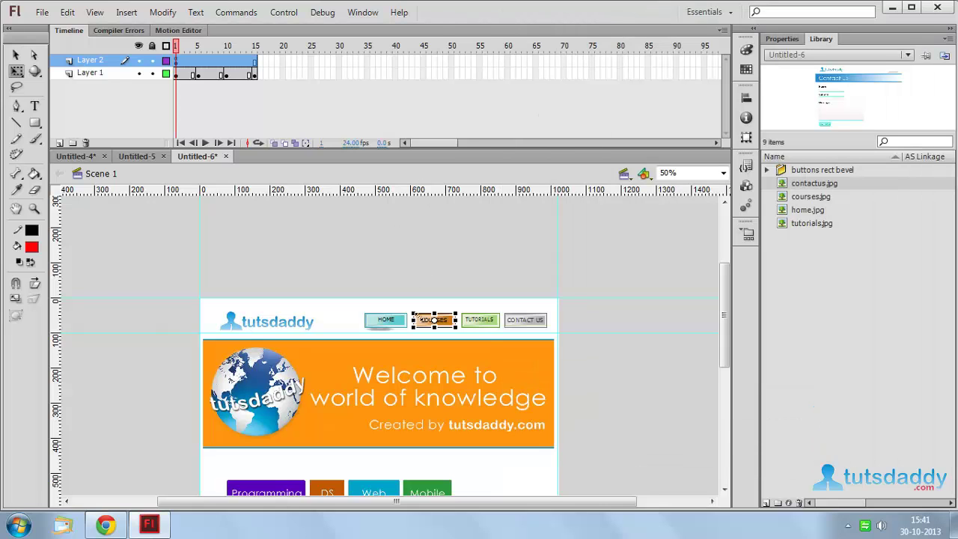
Give the TUTORIALS button a goto action that jumps to and stops at frame 10.
left_click(476, 319)
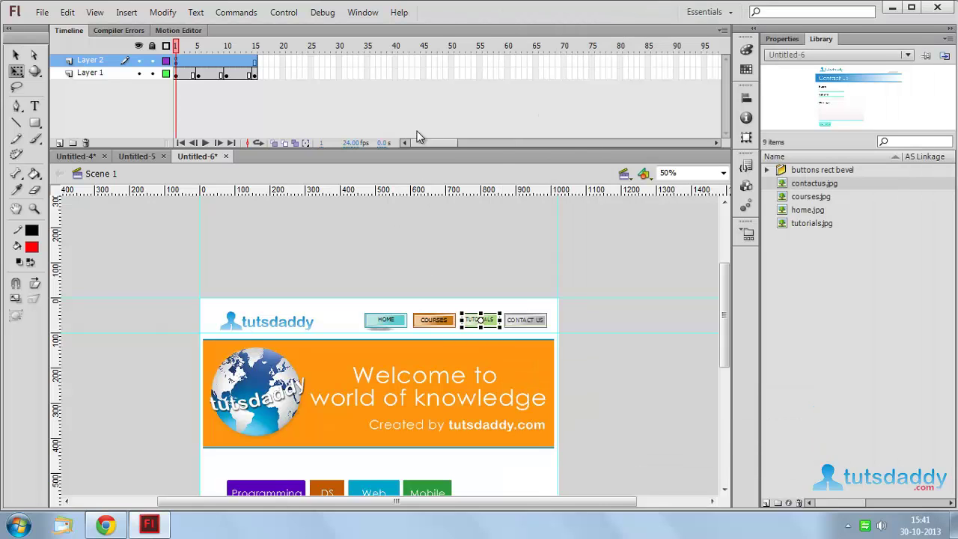
left_click(363, 12)
left_click(437, 177)
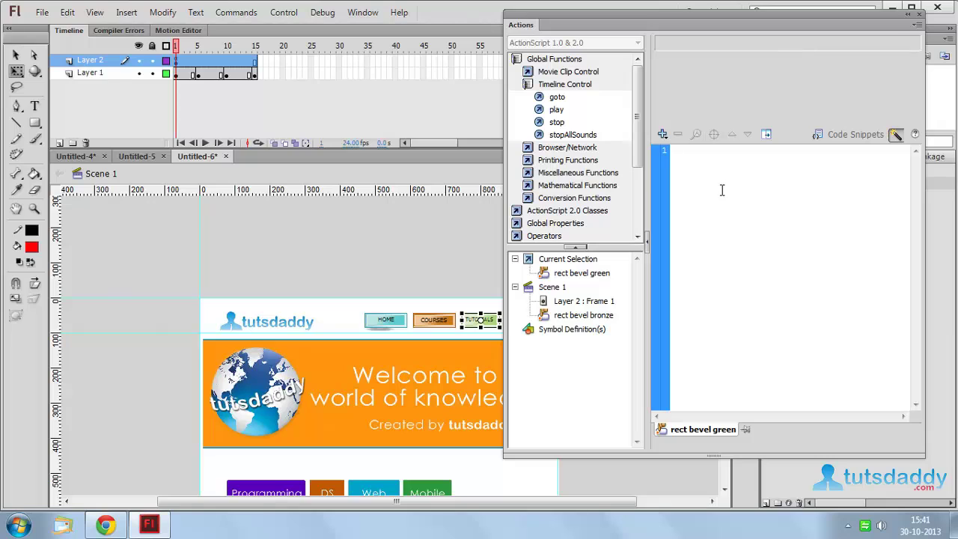
double_click(556, 98)
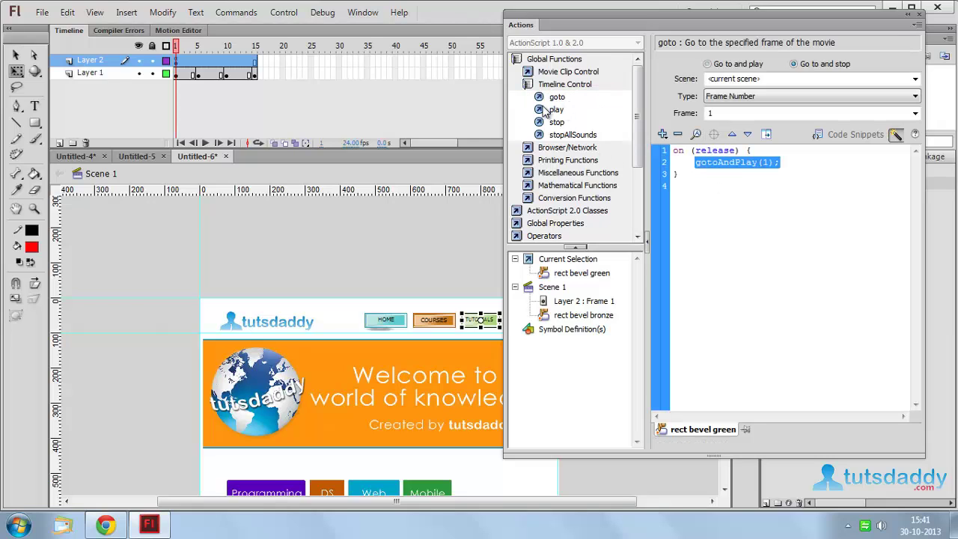
left_click(794, 65)
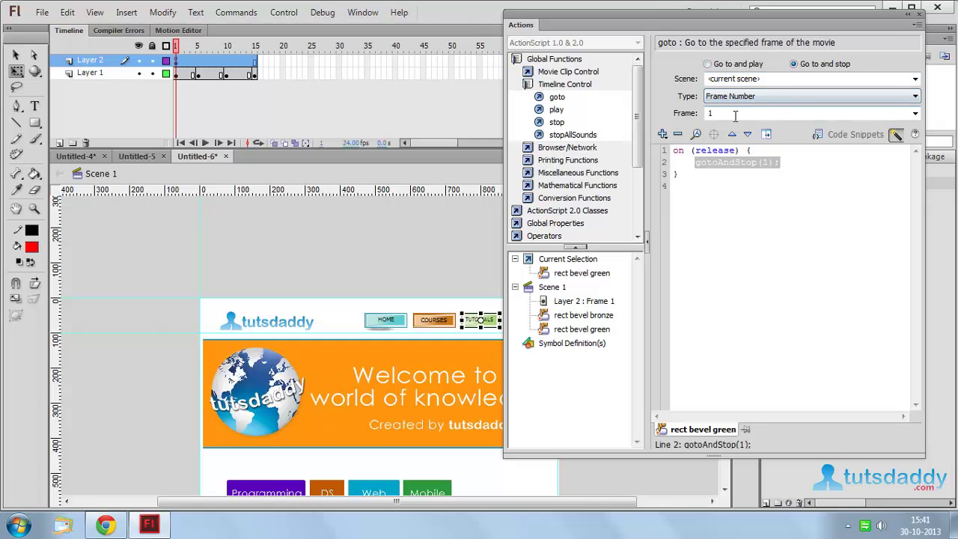
type("10")
Make the TUTORIALS handler fire on press instead of release, then select the CONTACT US button.
left_click(730, 150)
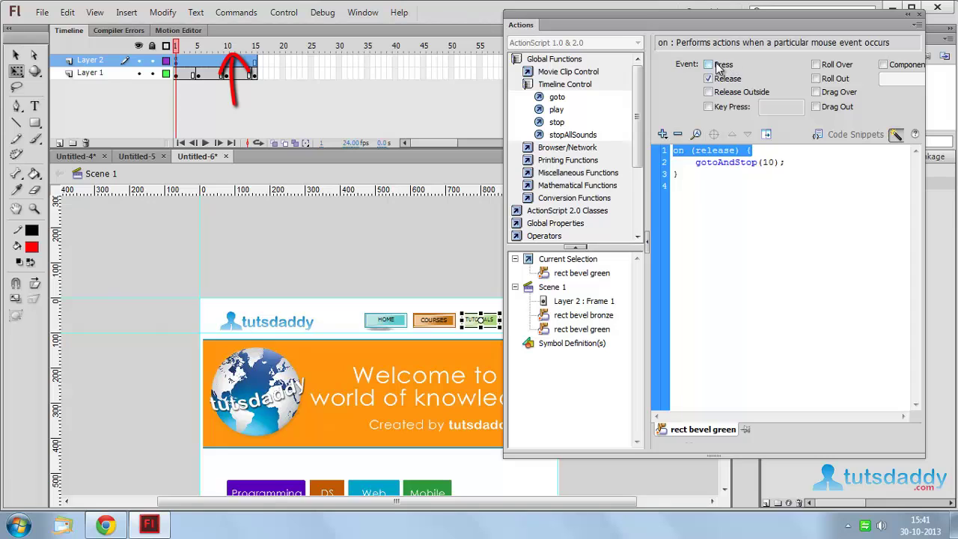
left_click(708, 64)
left_click(708, 78)
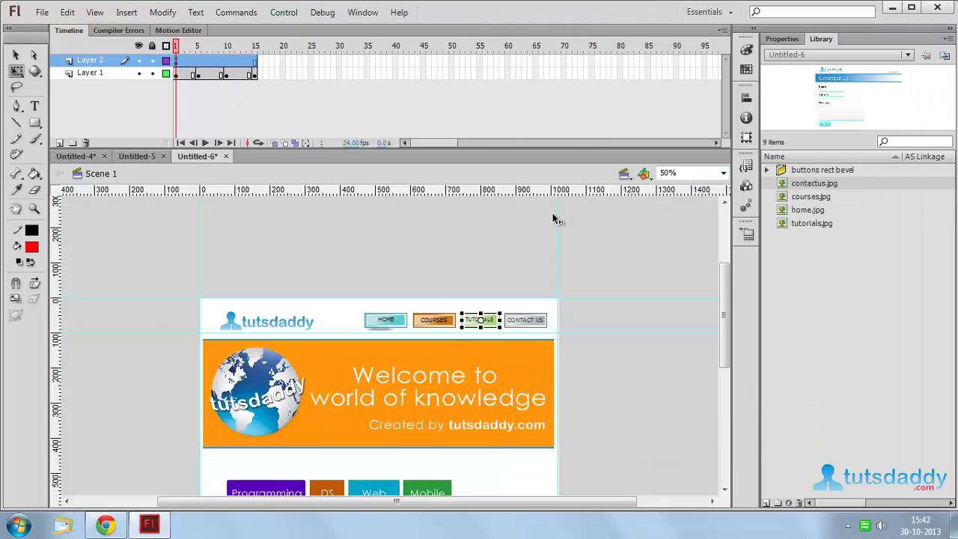
left_click(937, 7)
left_click(546, 235)
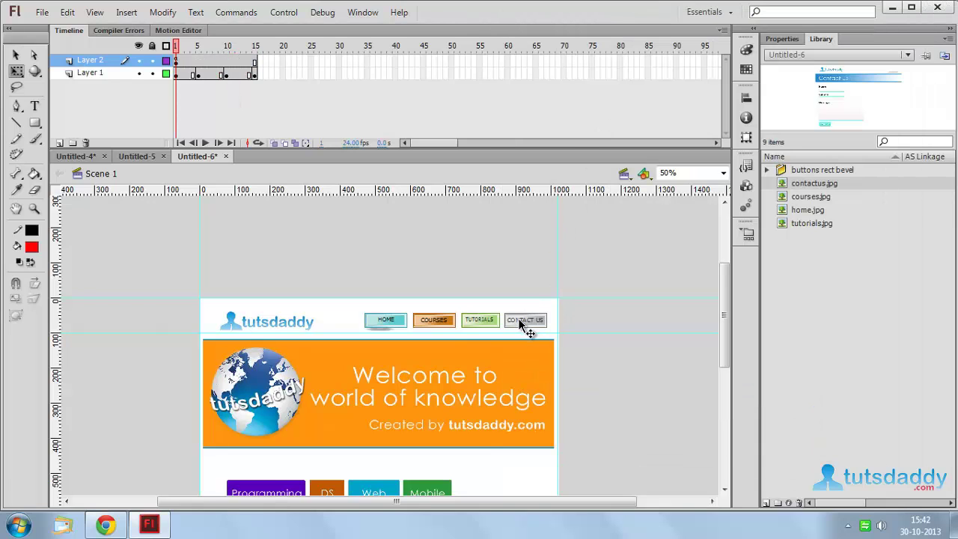
left_click(528, 323)
Add a goto action to the CONTACT US button that fires on press, not release.
left_click(363, 12)
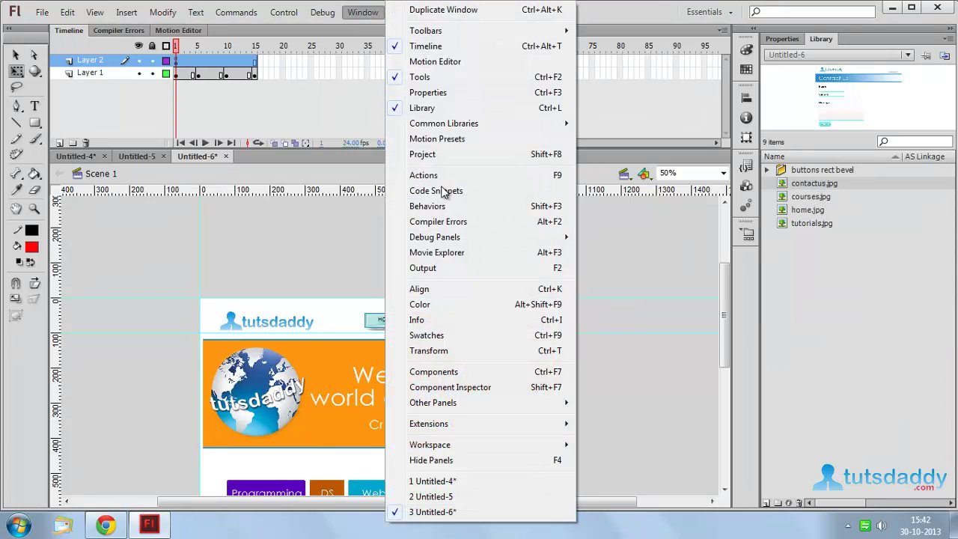
left_click(424, 175)
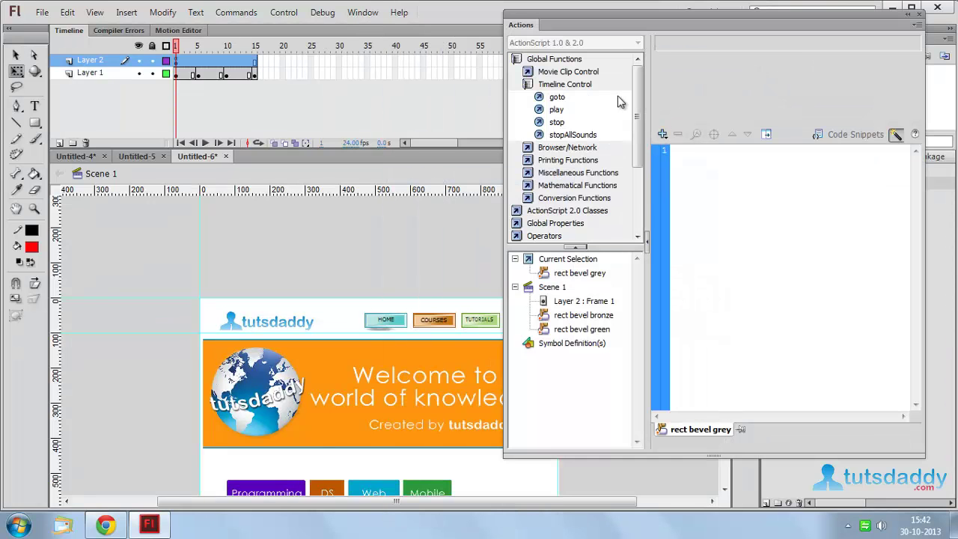
left_click(556, 97)
double_click(556, 98)
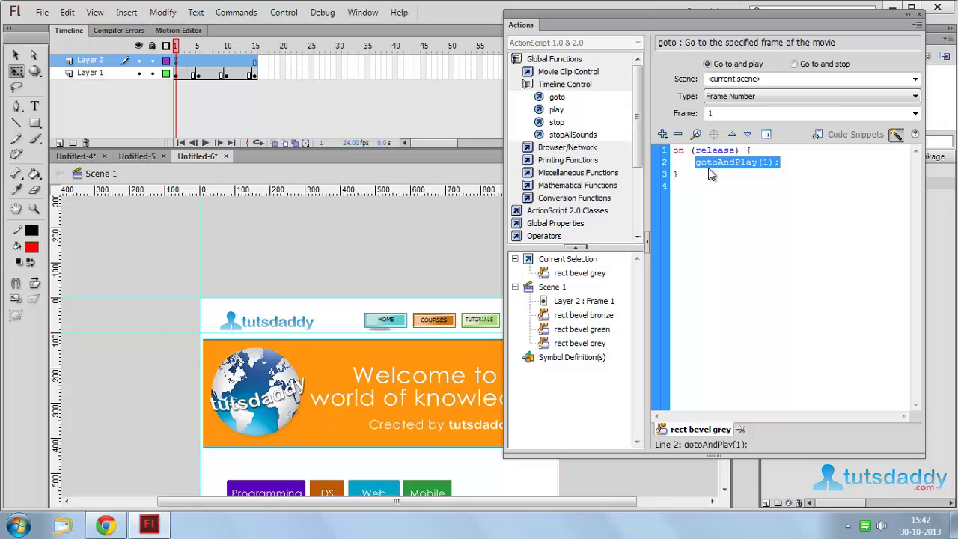
left_click(709, 152)
left_click(707, 64)
left_click(708, 79)
Set the CONTACT US goto to stop at frame 15, then select the HOME button.
left_click(726, 163)
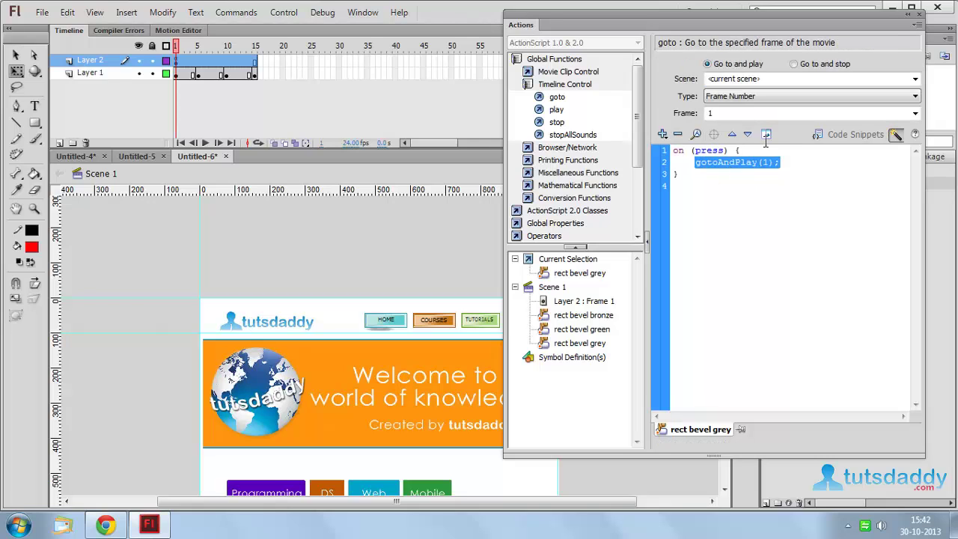
left_click(722, 113)
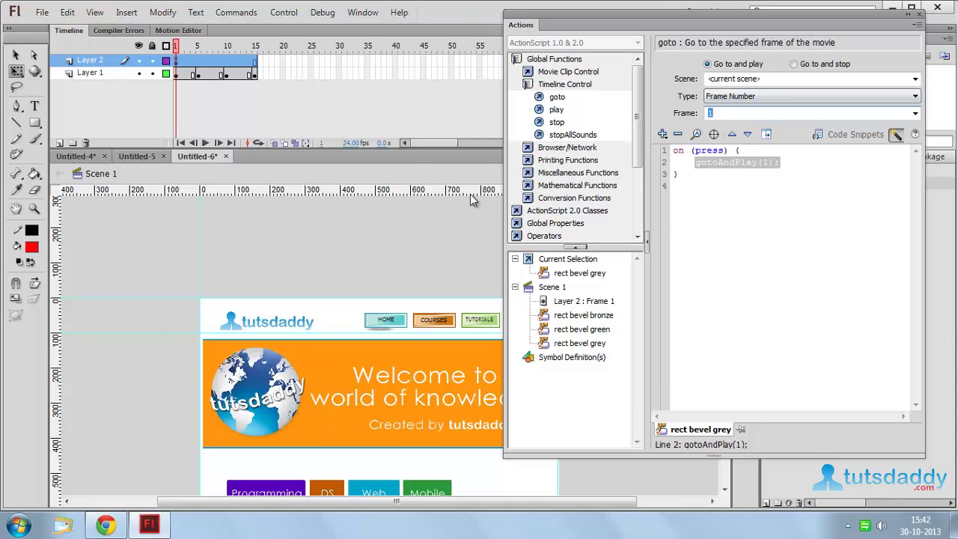
type("5")
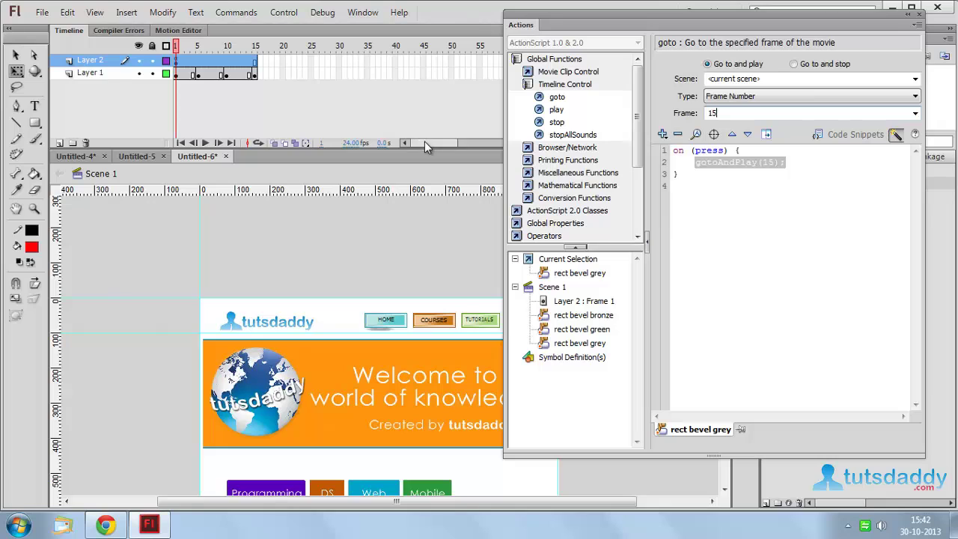
left_click(794, 64)
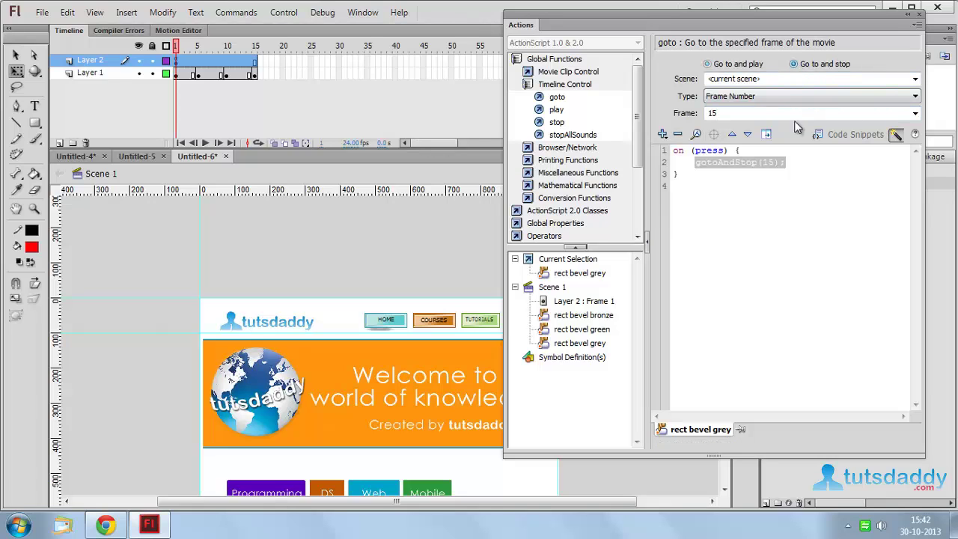
left_click(738, 188)
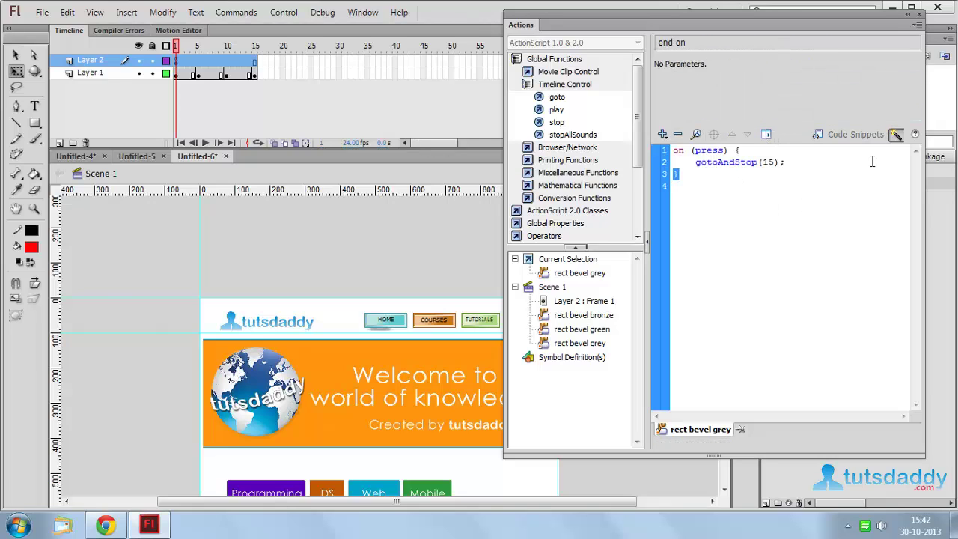
left_click(919, 14)
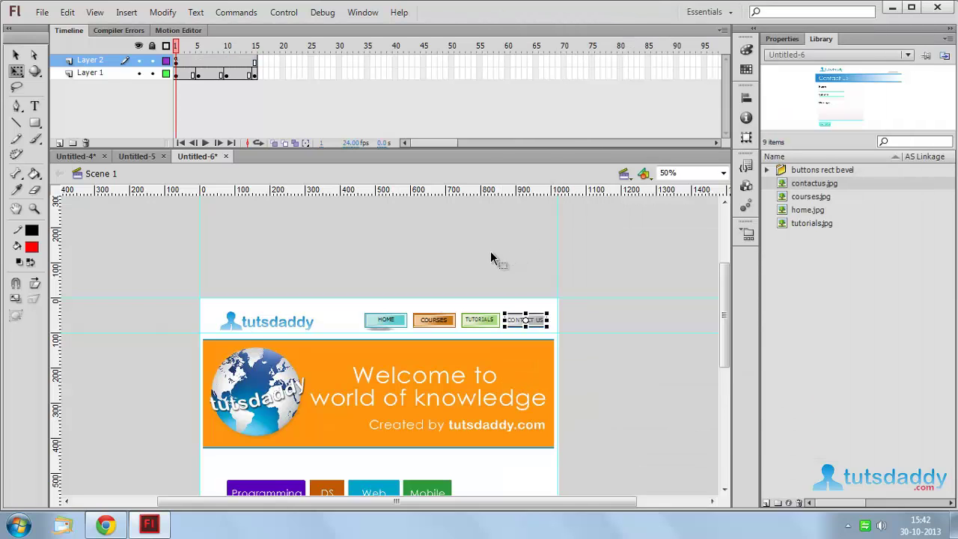
left_click(385, 321)
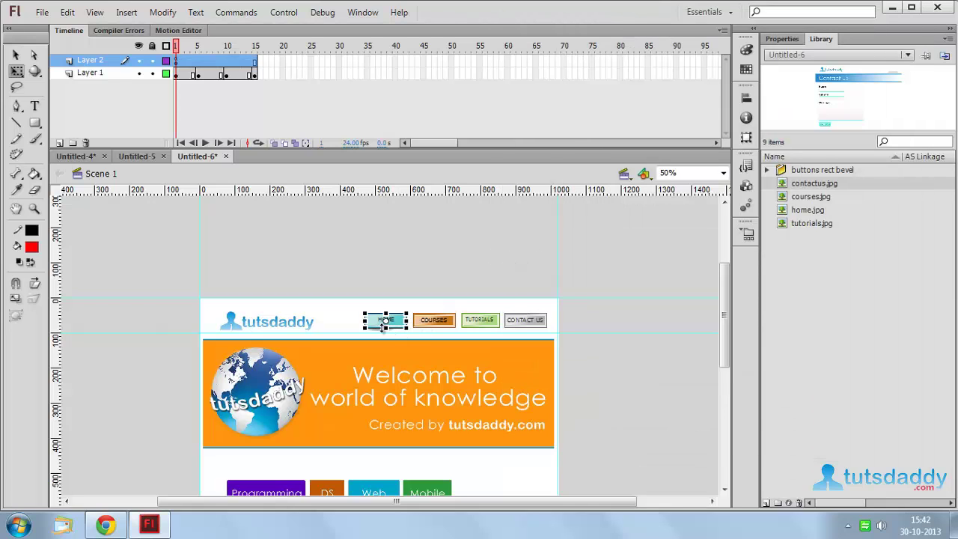
Give the HOME button an on (press) gotoAndStop(1) script, with Release unchecked.
left_click(365, 12)
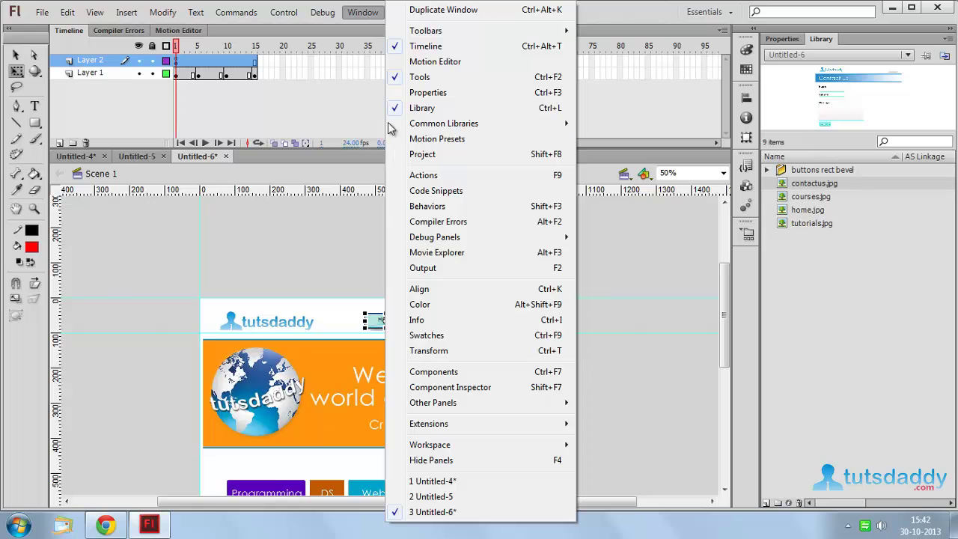
left_click(425, 177)
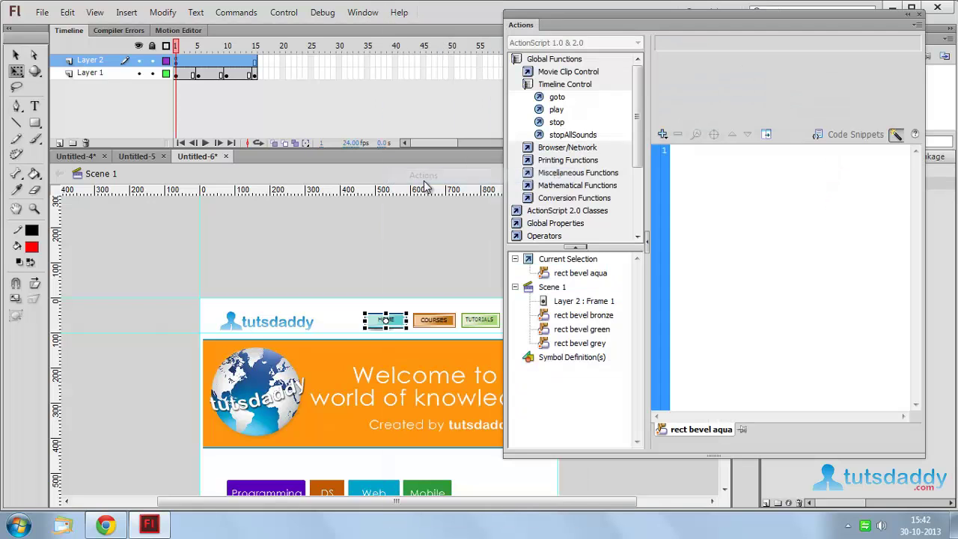
double_click(559, 99)
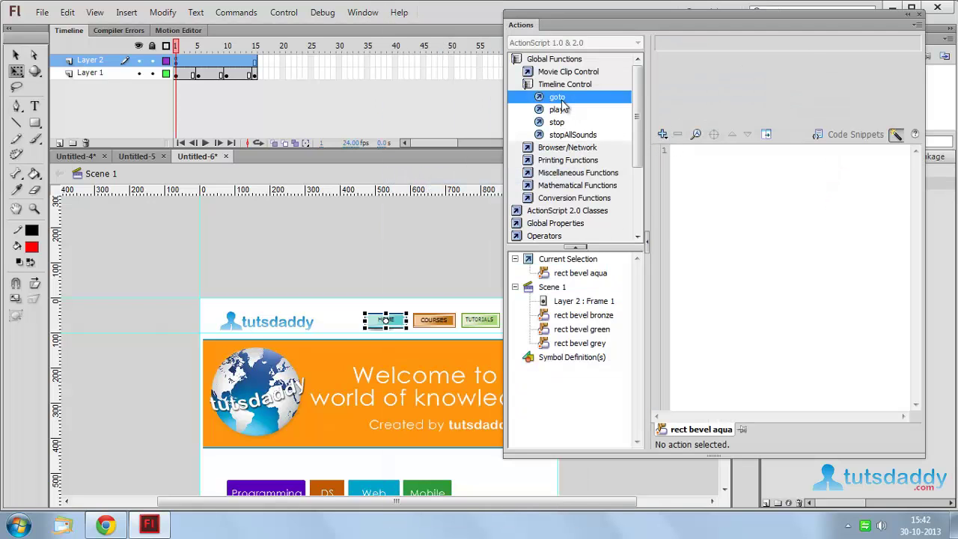
left_click(799, 66)
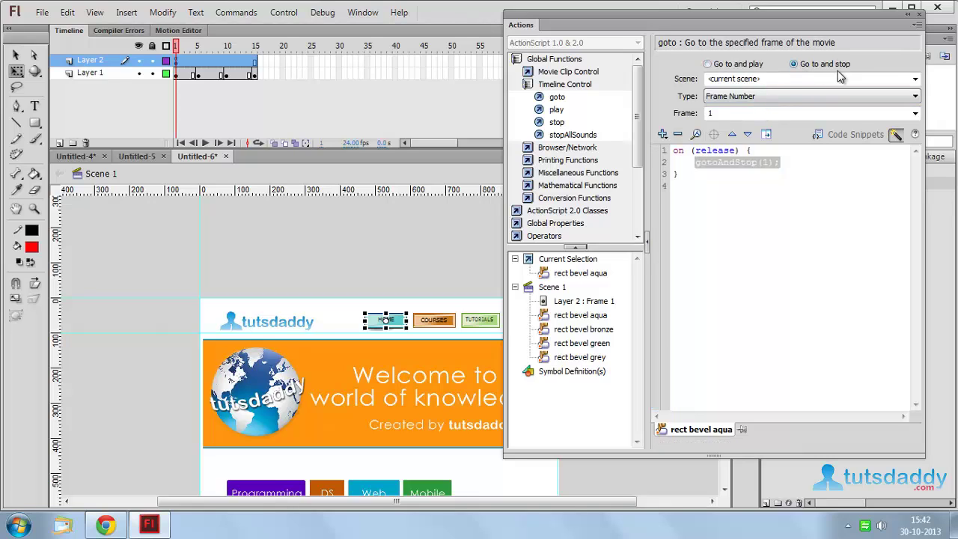
left_click(709, 151)
left_click(708, 64)
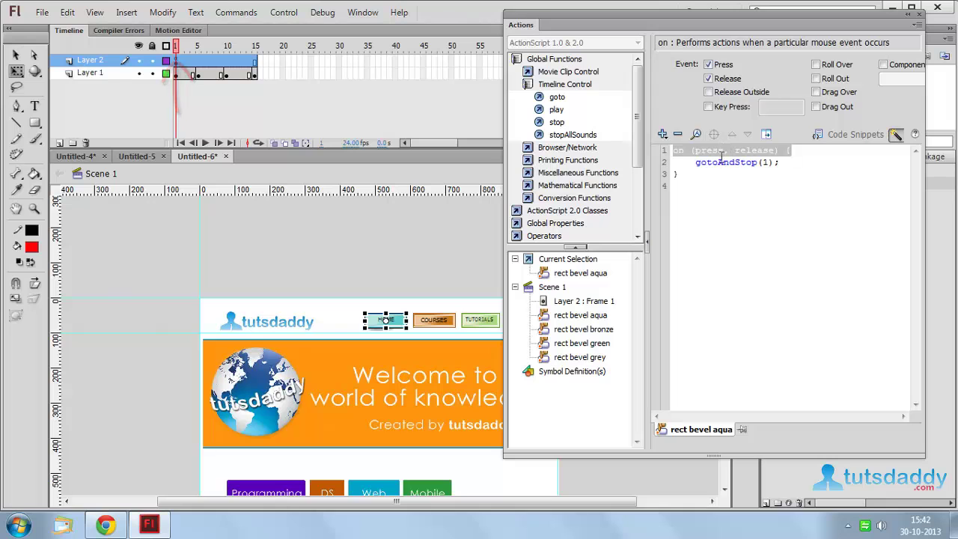
left_click(708, 78)
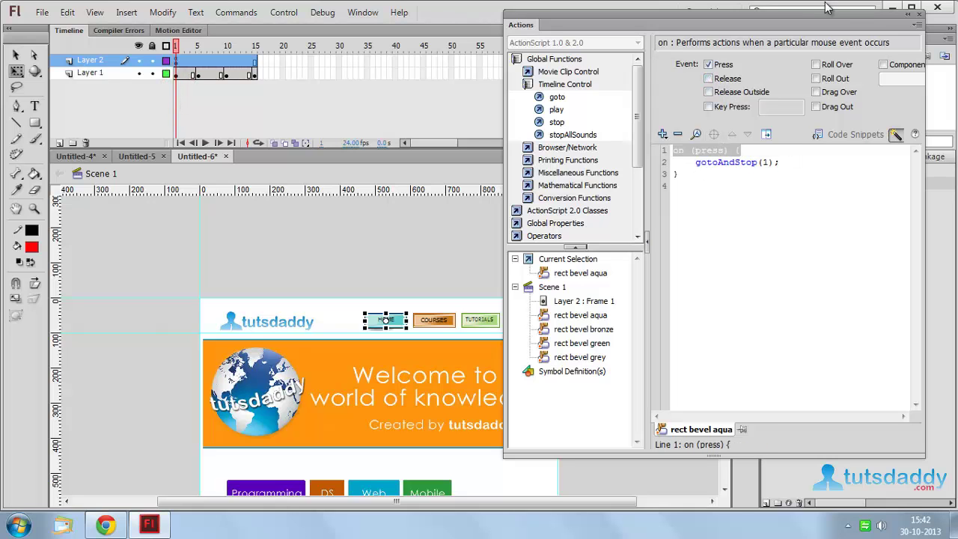
left_click(920, 14)
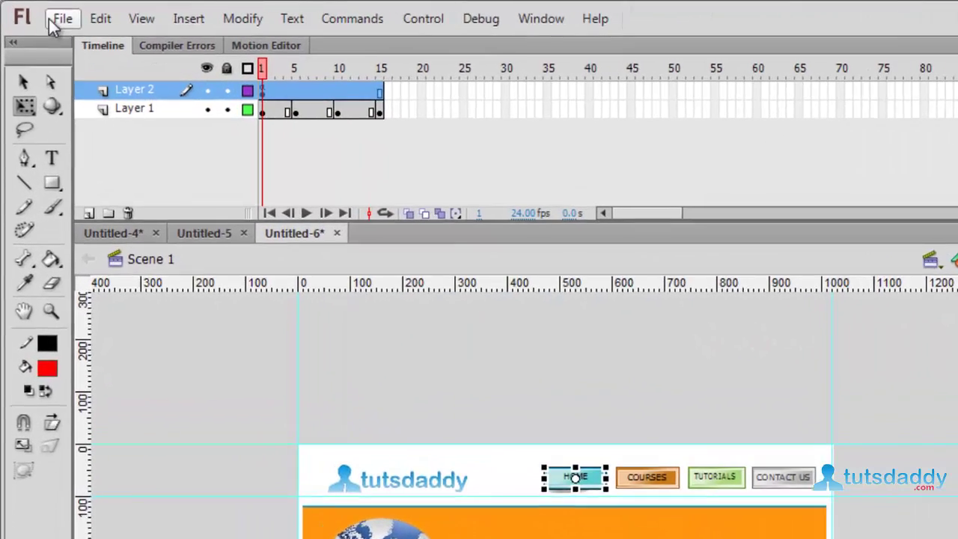
Export the movie as the SWF 'WEB PAGES TUTS DADDY' into F:\gallery.
left_click(58, 19)
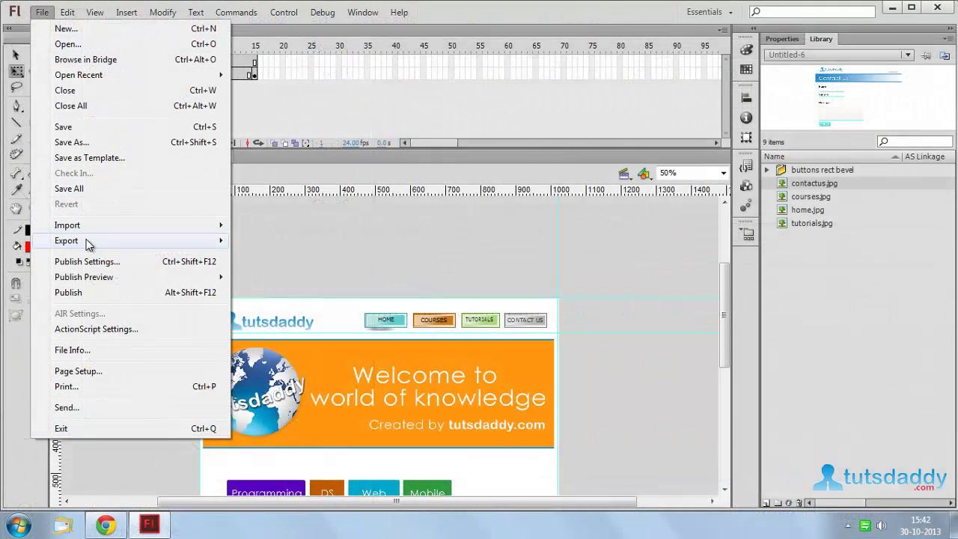
mouse_move(146, 393)
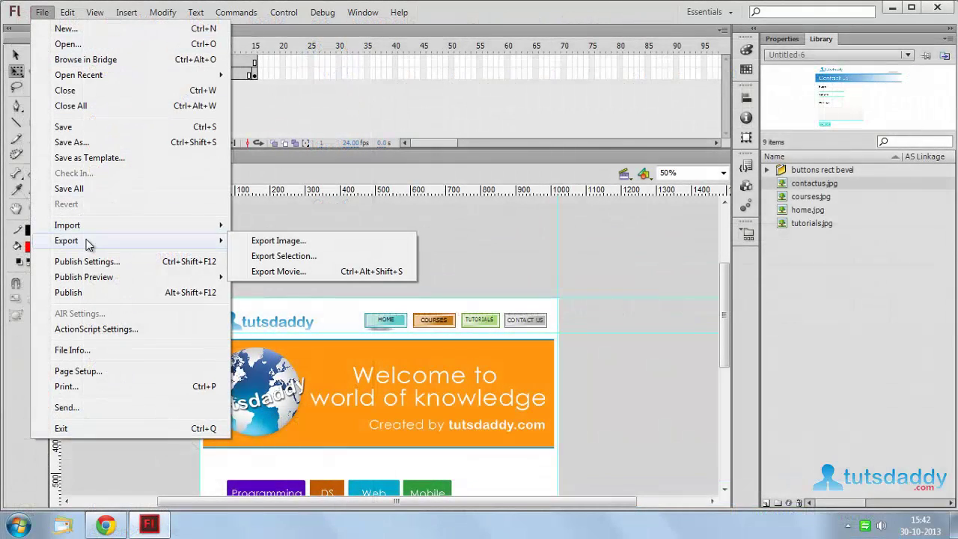
left_click(278, 271)
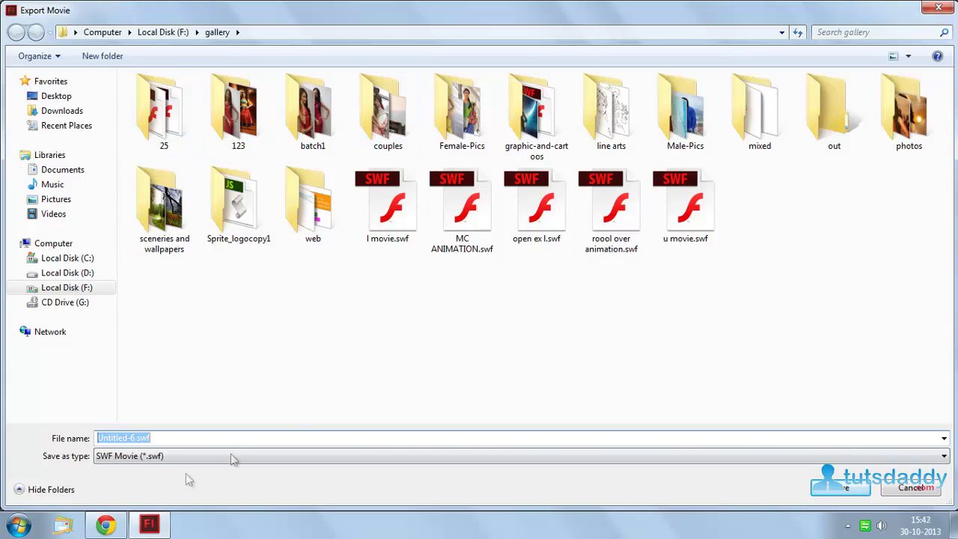
type("WEB PAGES  TUTS DADDY")
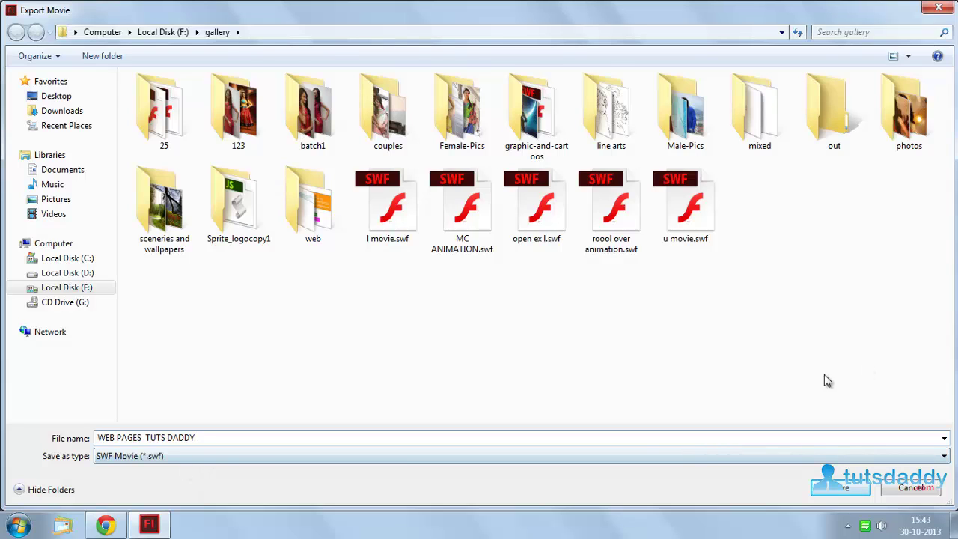
left_click(845, 485)
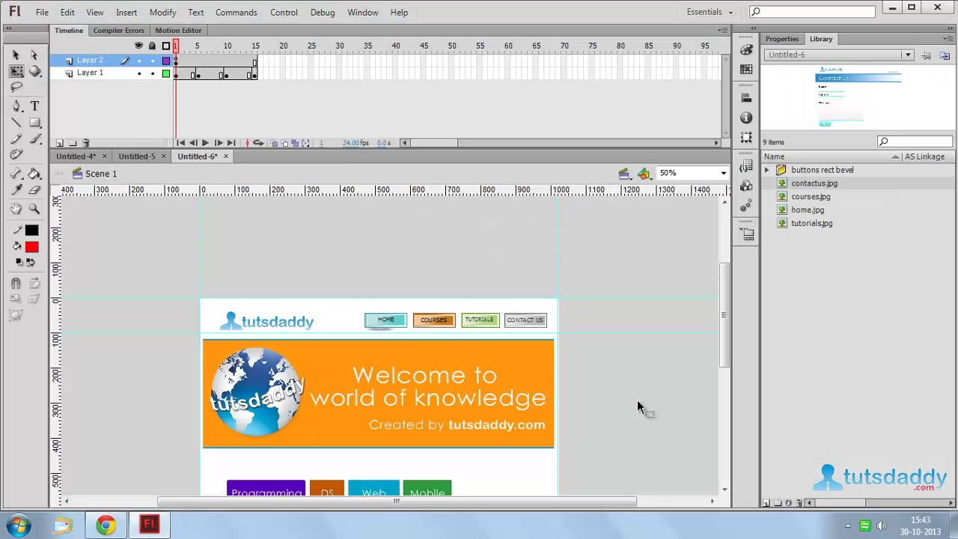
From Windows Explorer, launch WEB PAGES TUTS DADDY.swf in the gallery folder to play it.
right_click(19, 524)
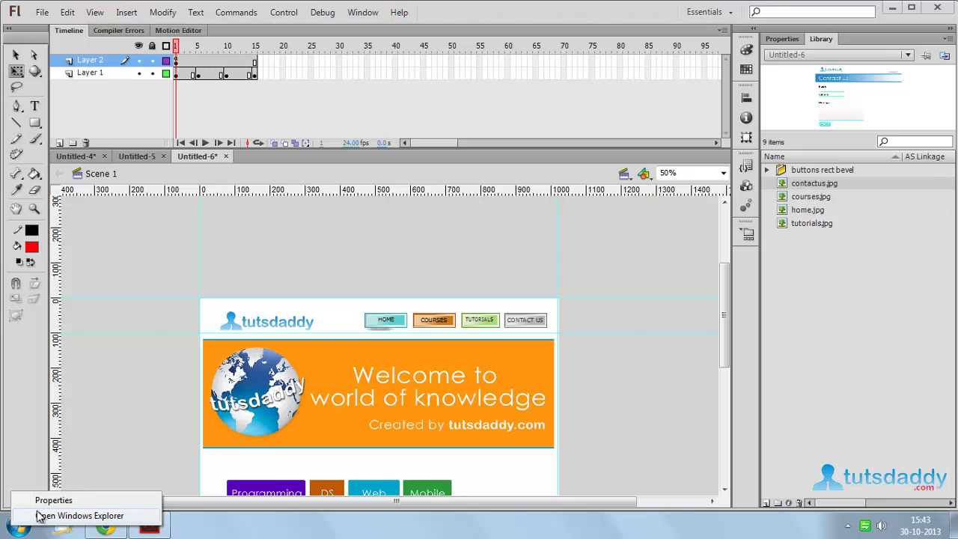
left_click(79, 516)
left_click(164, 403)
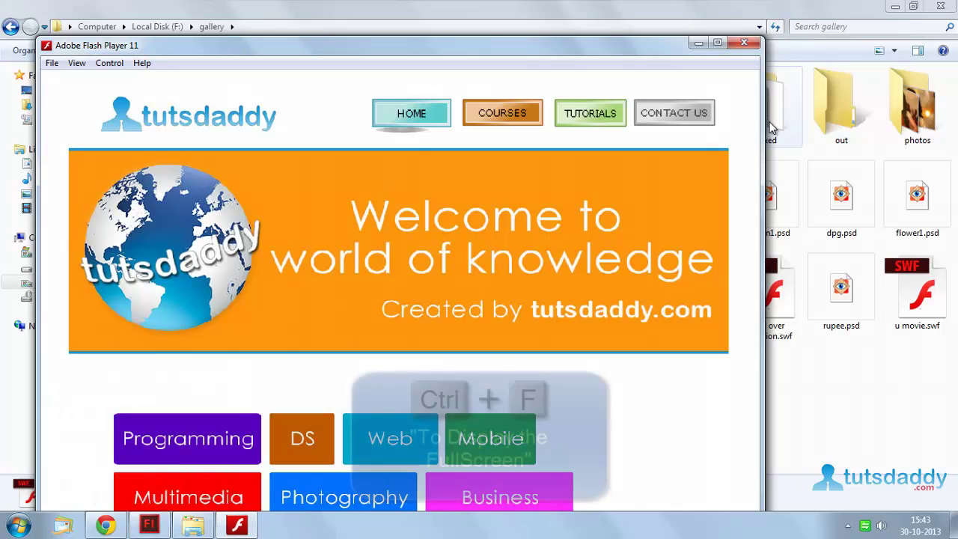
Play the movie full screen and test the COURSES, TUTORIALS, CONTACT US and HOME buttons.
key("ctrl+f")
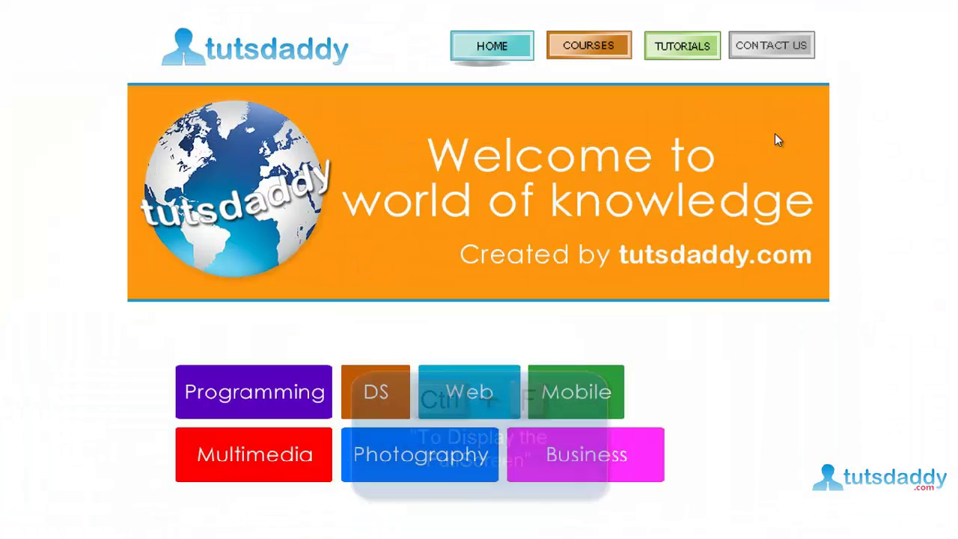
left_click(564, 57)
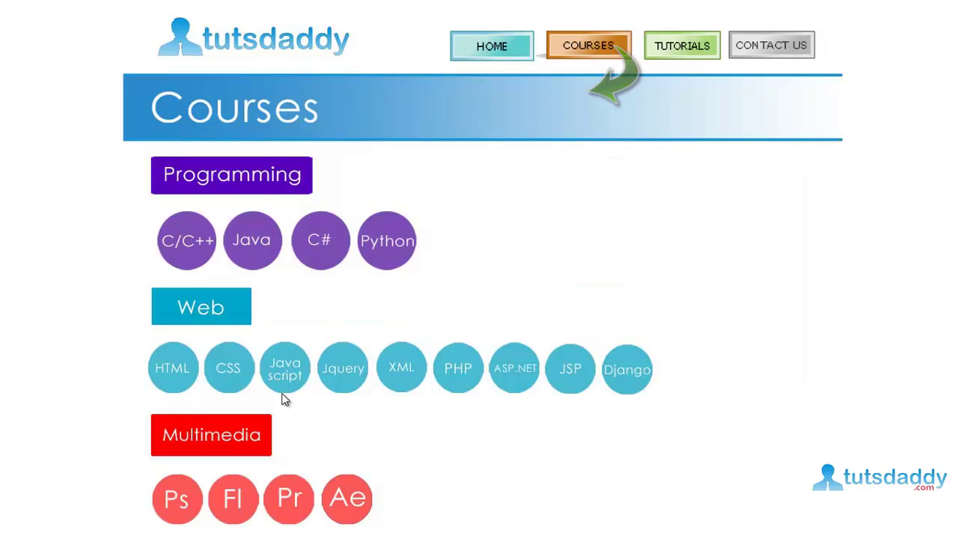
left_click(677, 52)
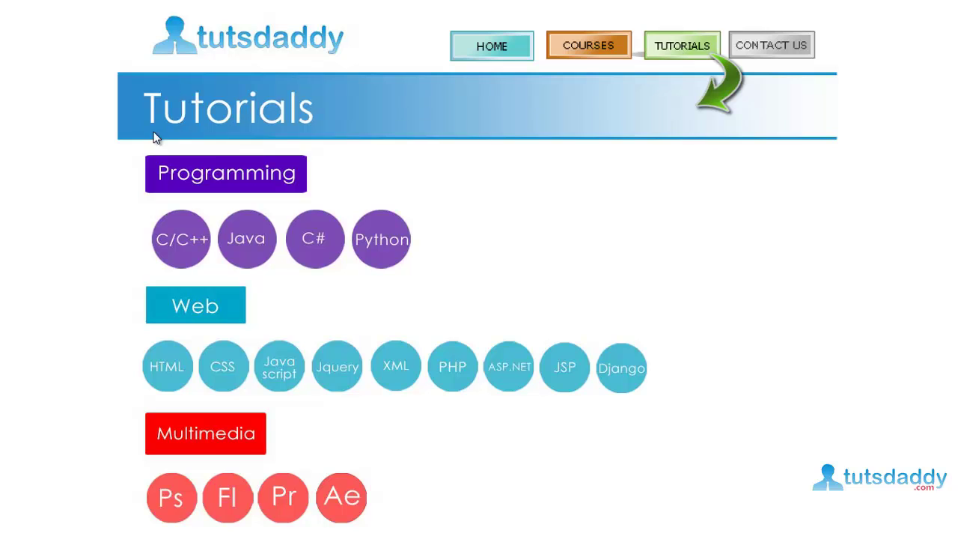
left_click(763, 49)
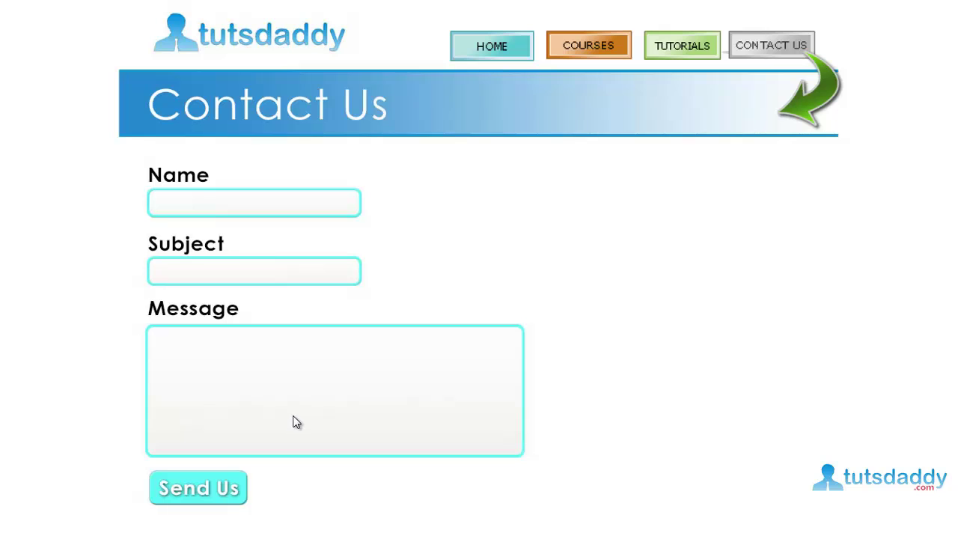
left_click(479, 51)
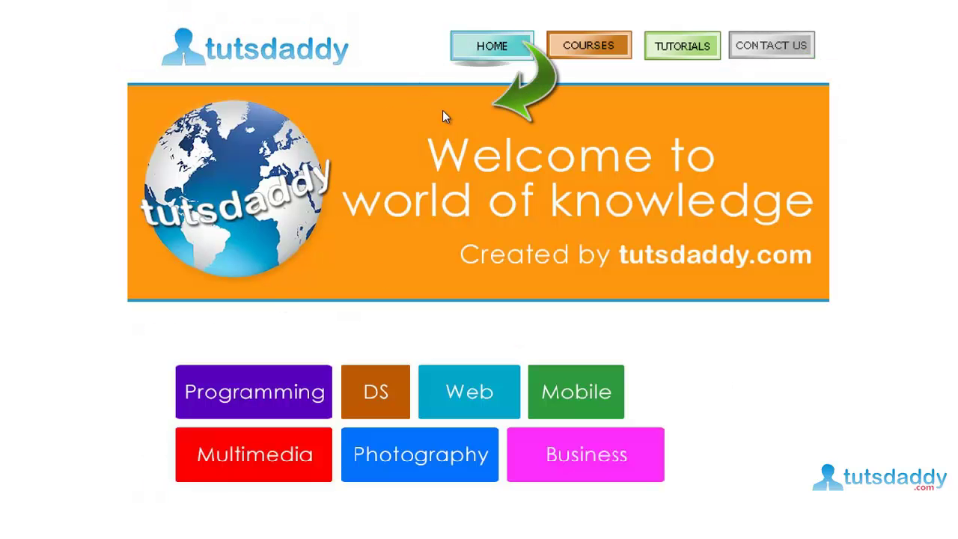